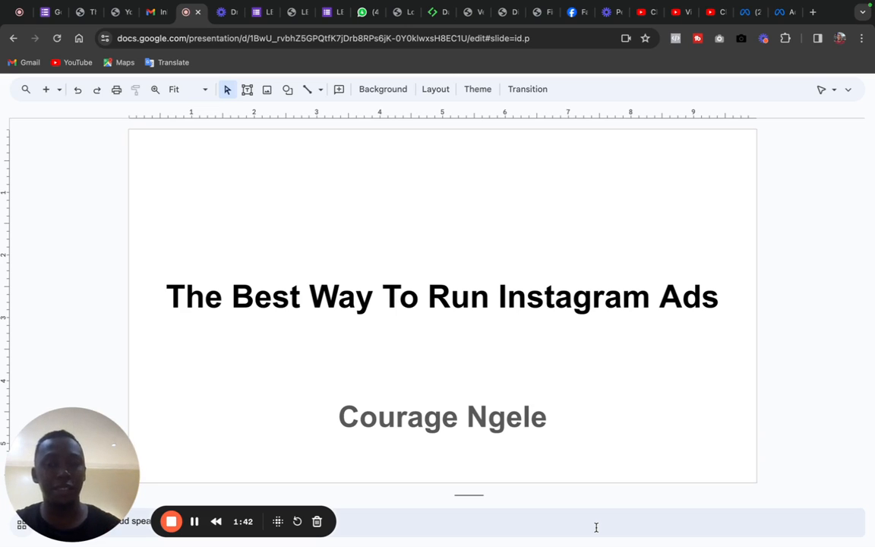
# Switch to Meta Ads Manager and start a new campaign with the Sales objective and the manual sales campaign setup.
pyautogui.click(778, 13)
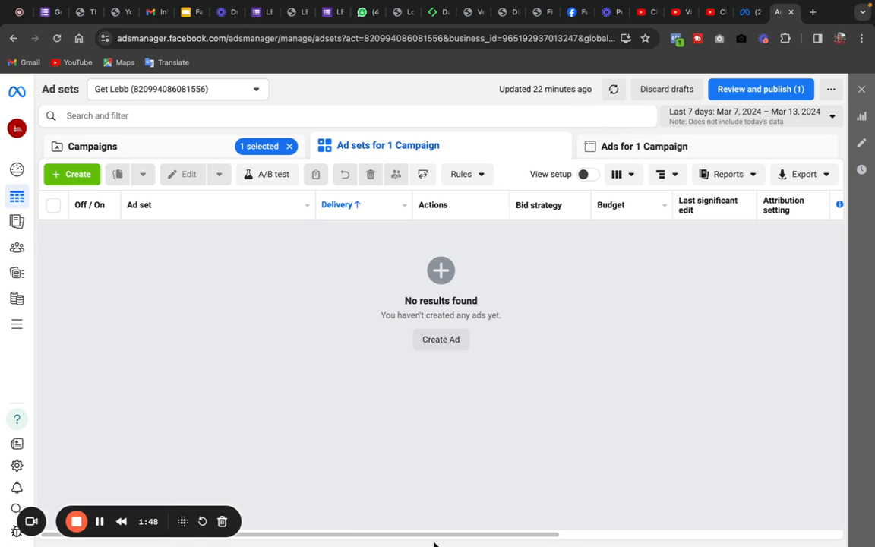
pyautogui.click(94, 178)
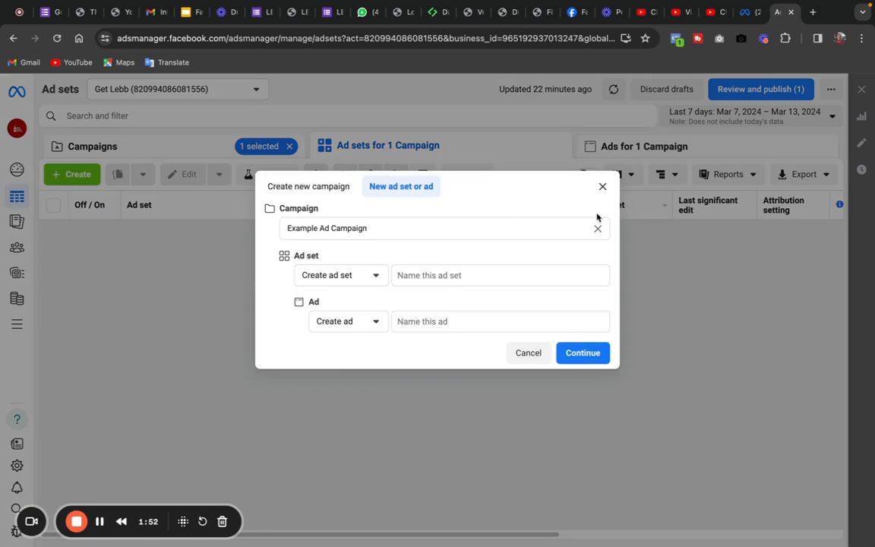
pyautogui.click(315, 186)
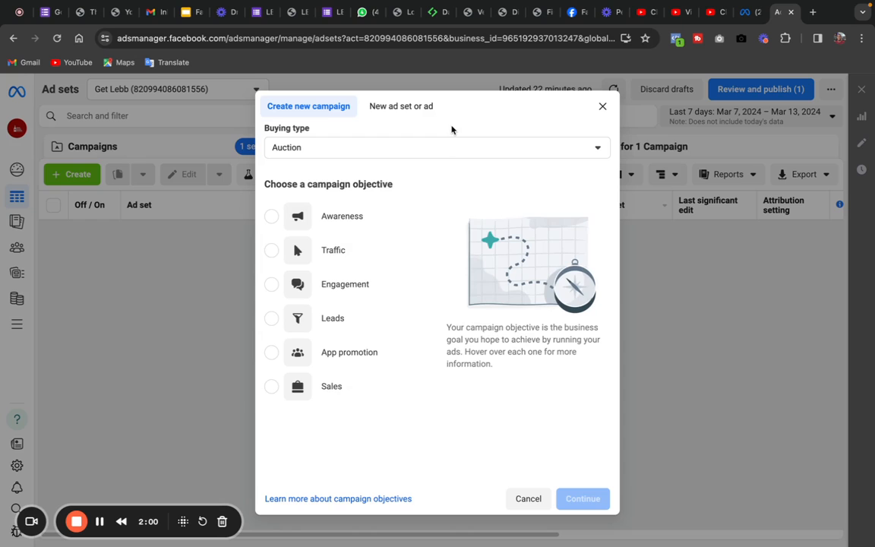
pyautogui.click(272, 388)
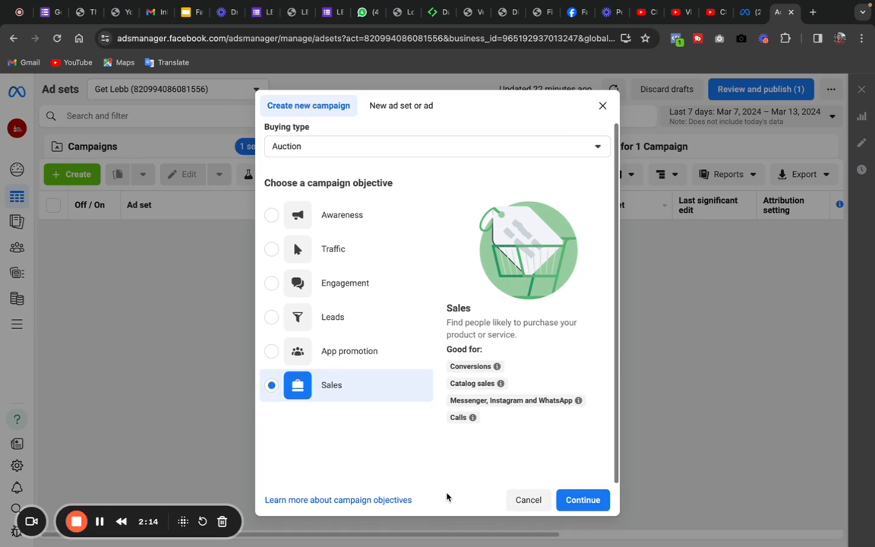
pyautogui.moveTo(446, 496); pyautogui.dragTo(447, 527)
pyautogui.click(498, 479)
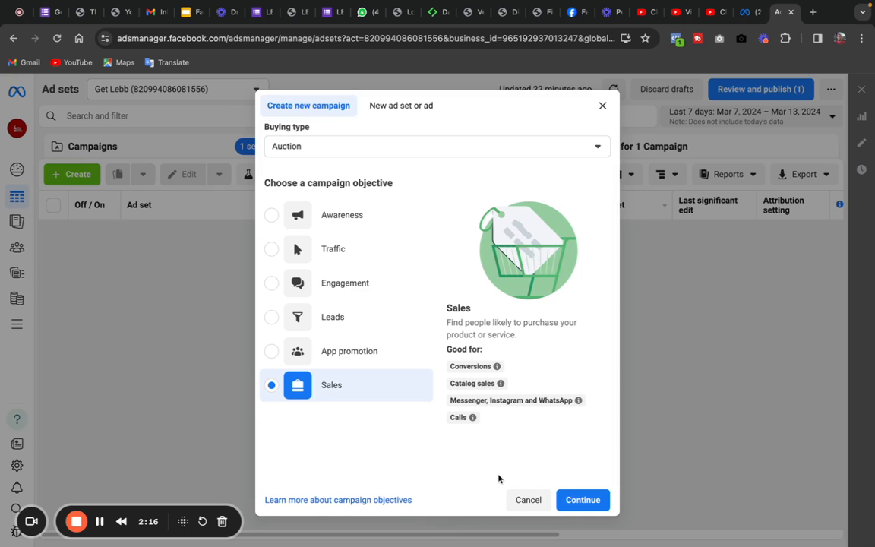
pyautogui.click(582, 500)
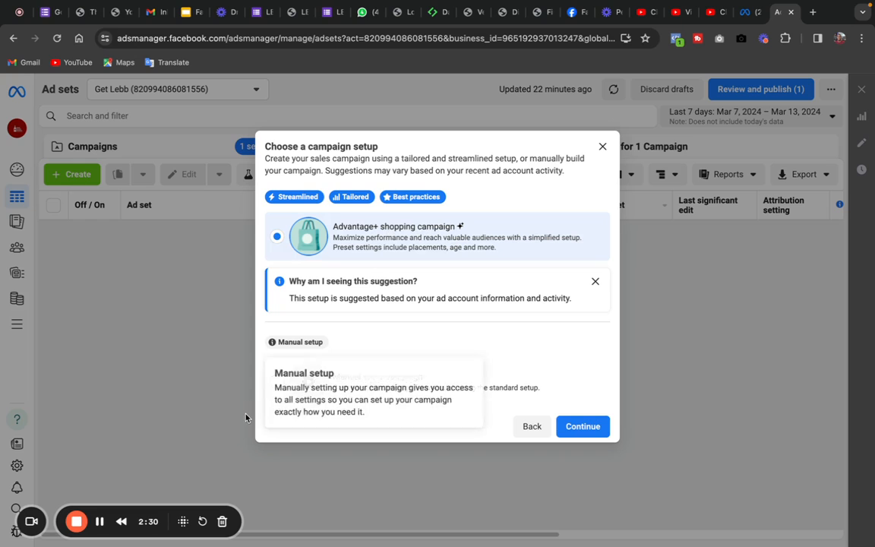
pyautogui.click(385, 387)
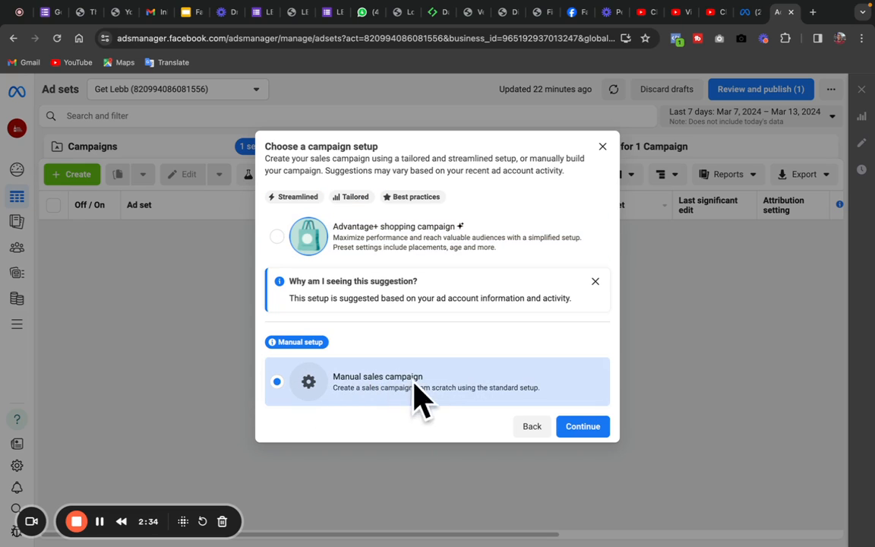
pyautogui.click(581, 427)
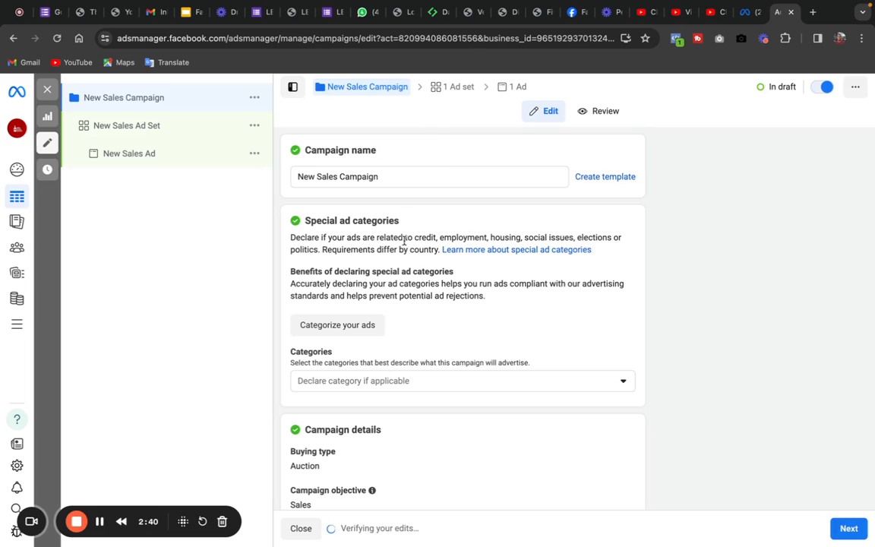
# Name the new sales campaign "Example Tutorial".
pyautogui.tripleClick(377, 175)
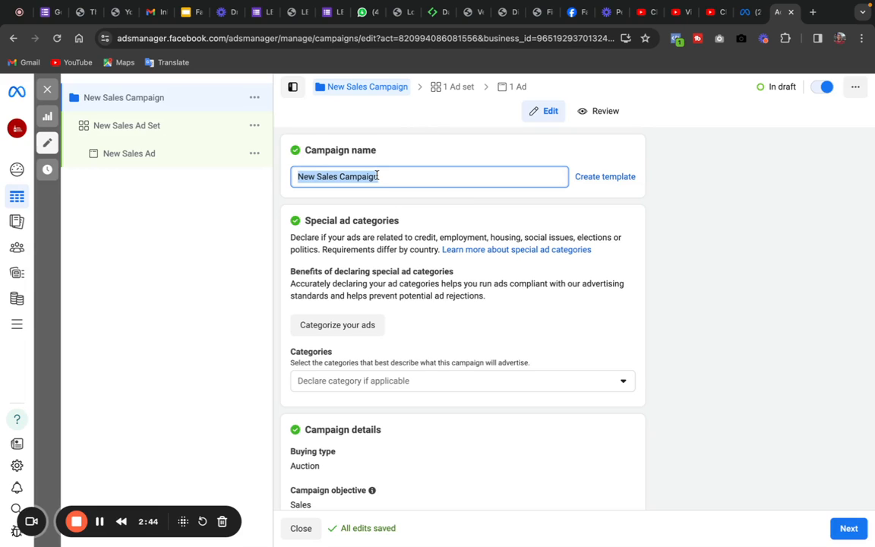
pyautogui.write('Ex')
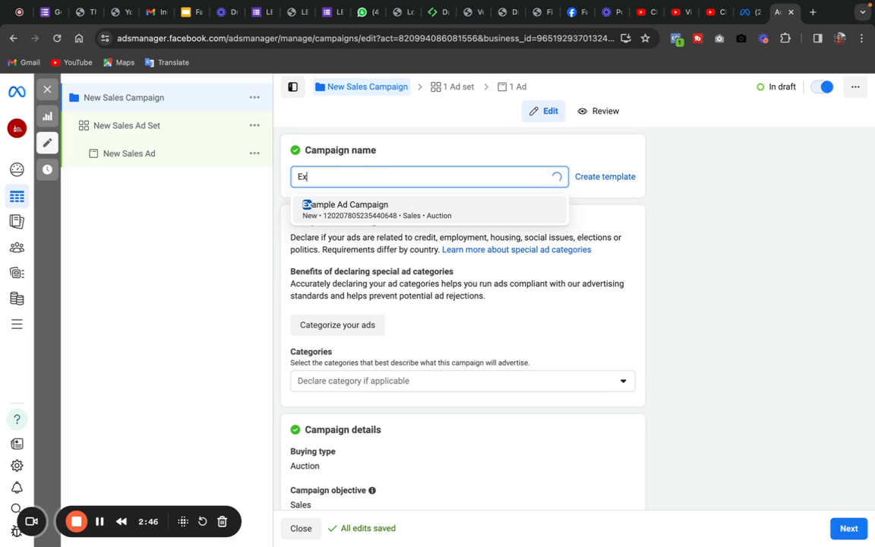
pyautogui.write('ample T')
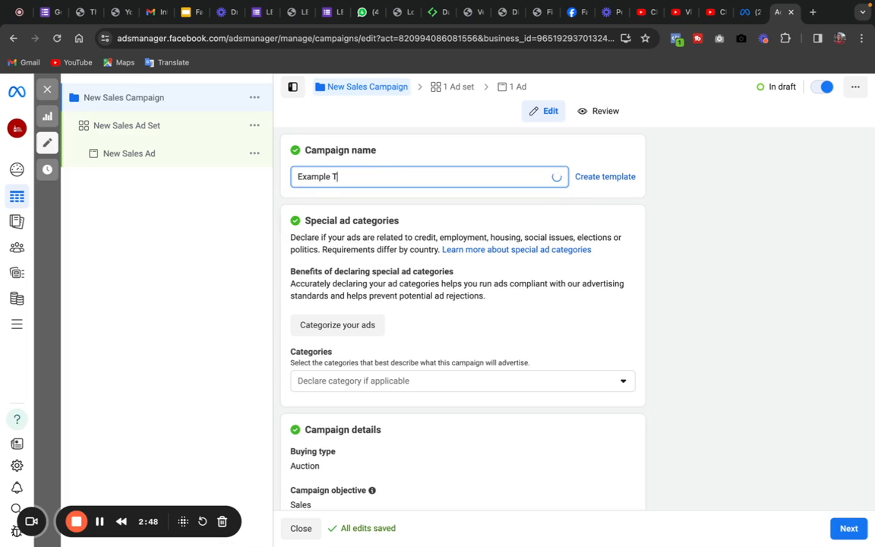
pyautogui.write('utorial')
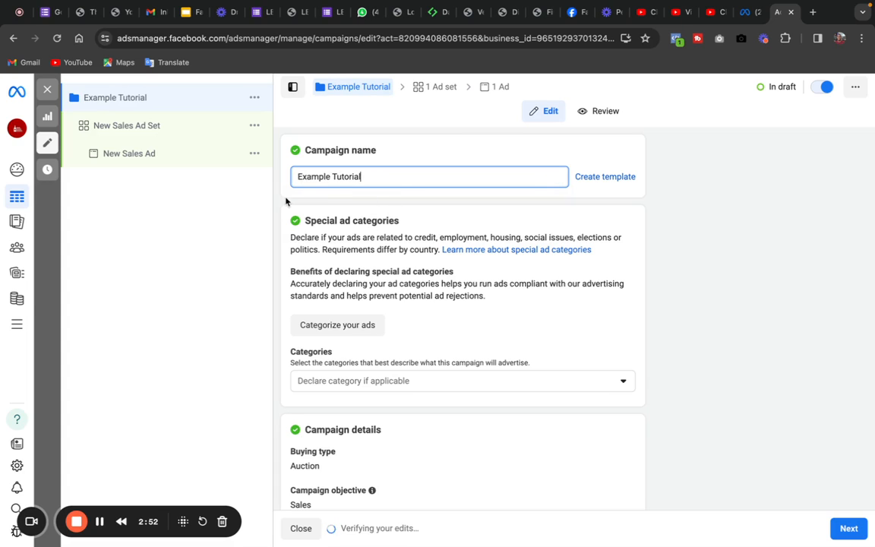
pyautogui.click(251, 220)
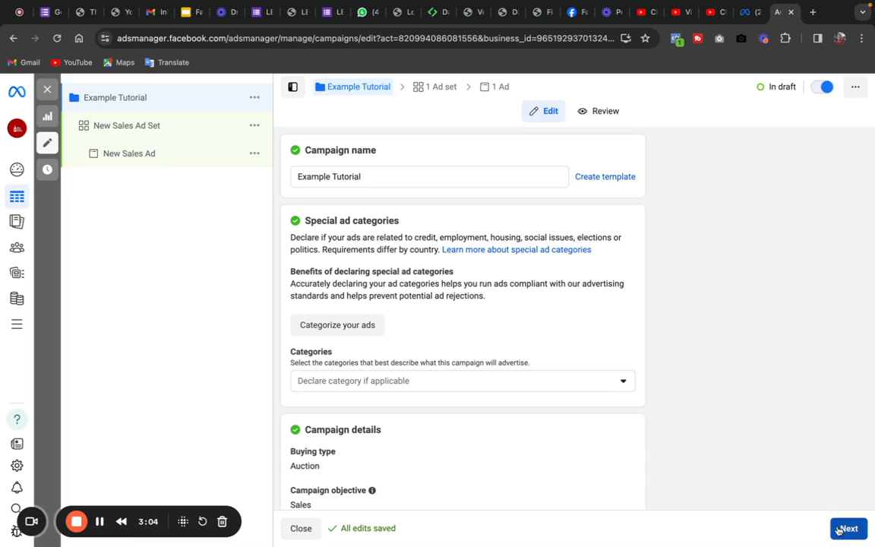
# Open the campaign's ad set and rename it "Tutorial Adset".
pyautogui.click(127, 124)
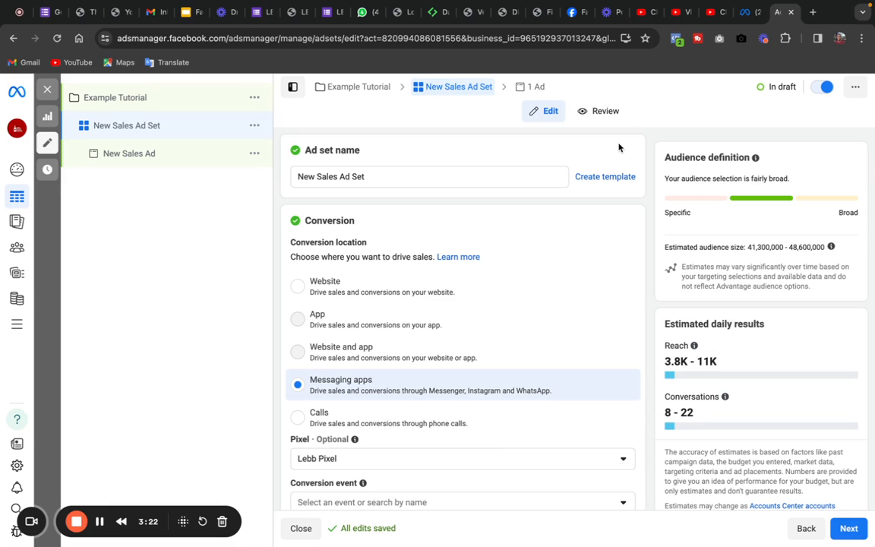
pyautogui.click(349, 176)
pyautogui.tripleClick(348, 176)
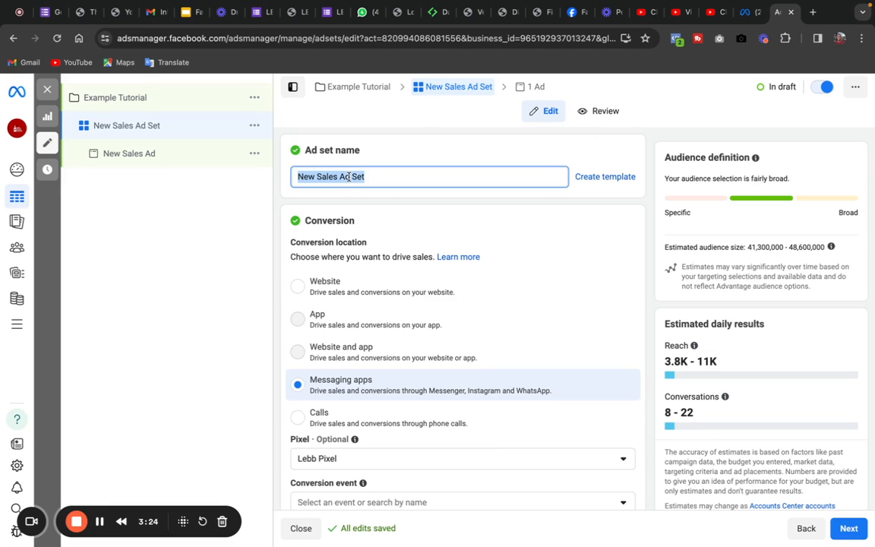
pyautogui.write('Tu')
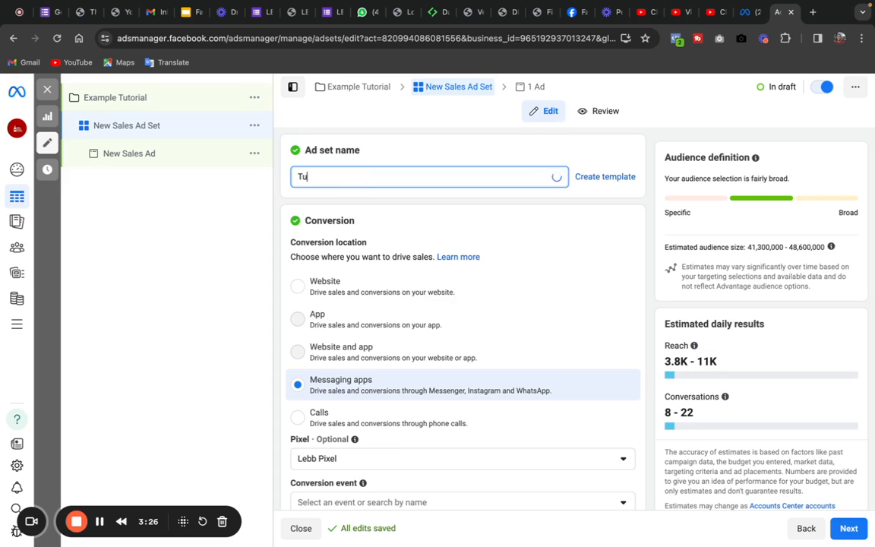
pyautogui.write('torial Adse')
pyautogui.write('t')
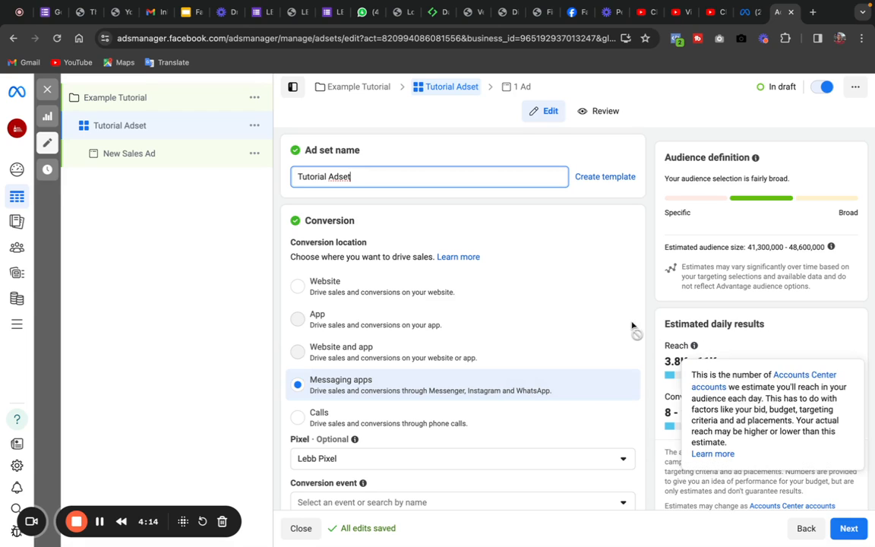
# Make Instagram the ad set's only messaging app destination by including it and excluding Messenger.
pyautogui.moveTo(646, 283); pyautogui.dragTo(630, 502)
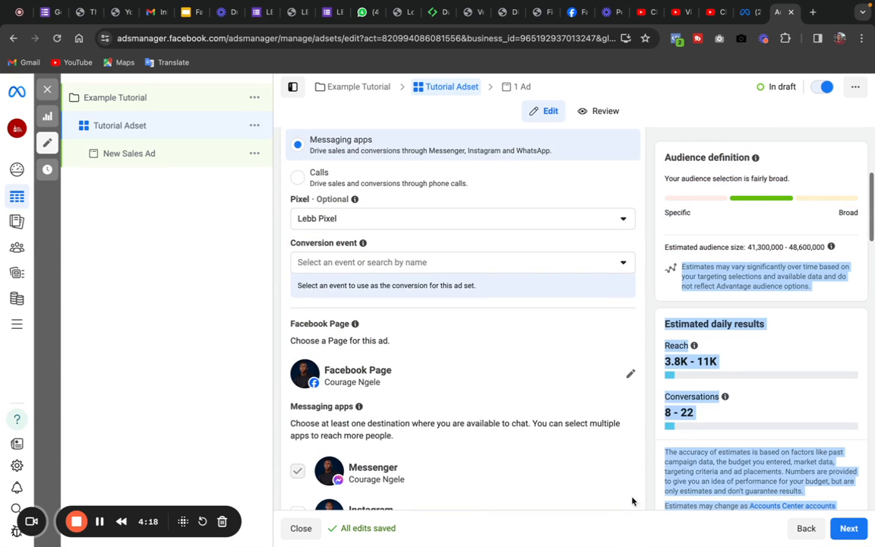
pyautogui.click(648, 341)
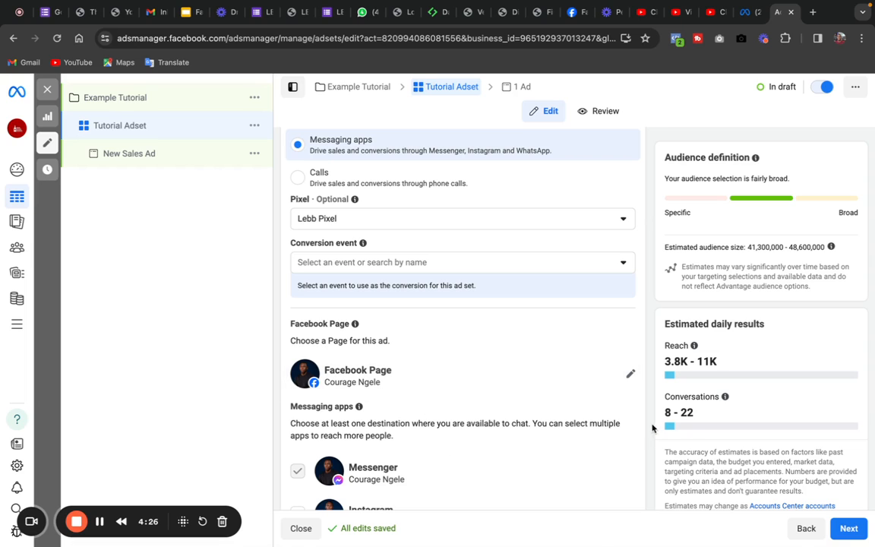
pyautogui.scroll(-2, 647, 506)
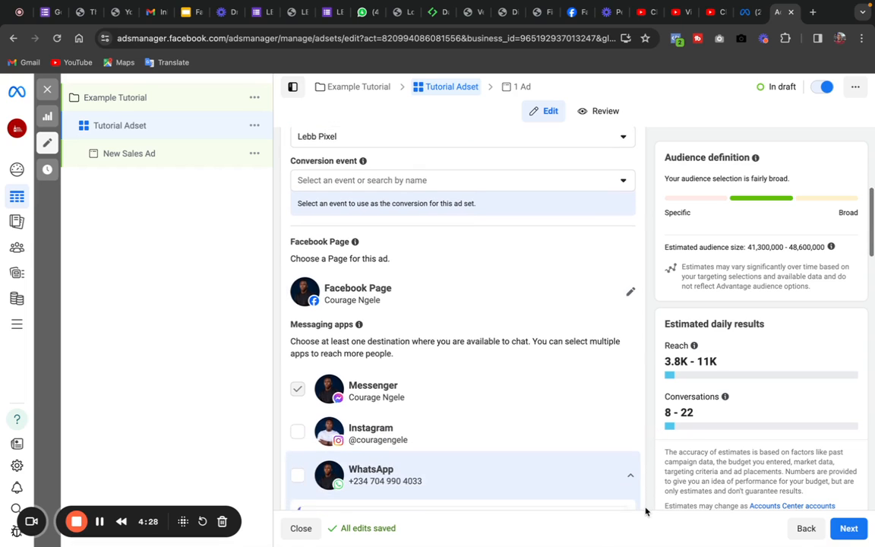
pyautogui.scroll(-1, 645, 508)
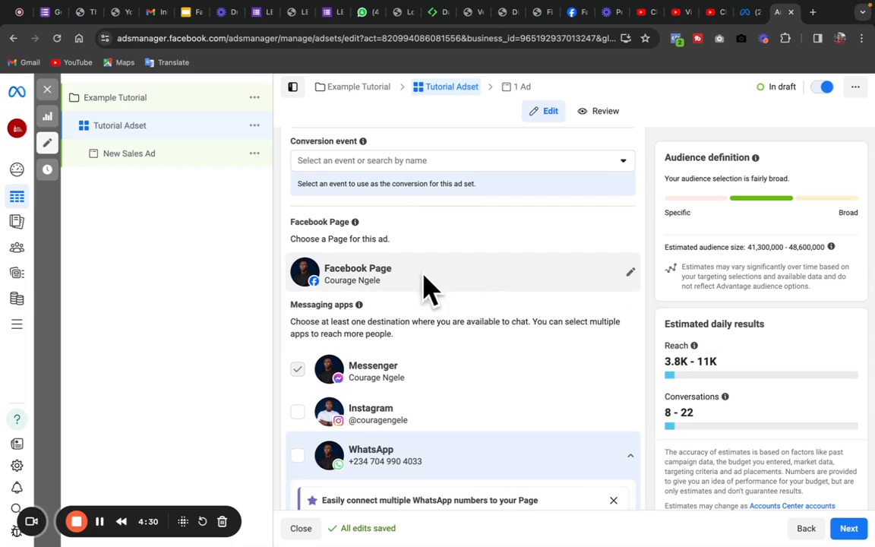
pyautogui.click(630, 275)
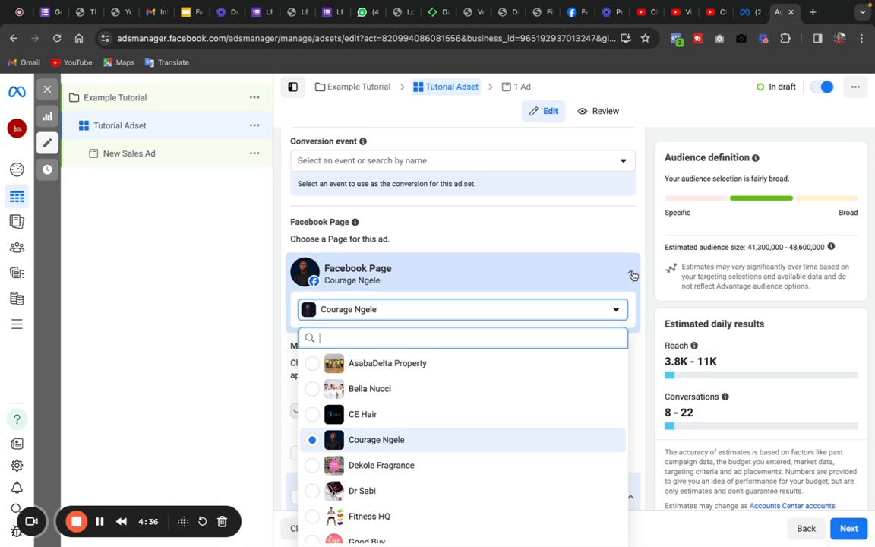
pyautogui.click(631, 275)
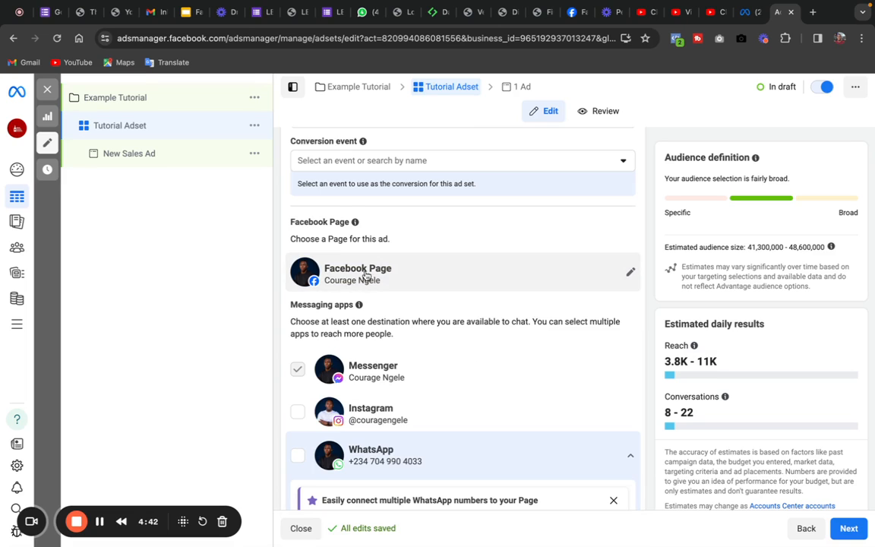
pyautogui.click(297, 412)
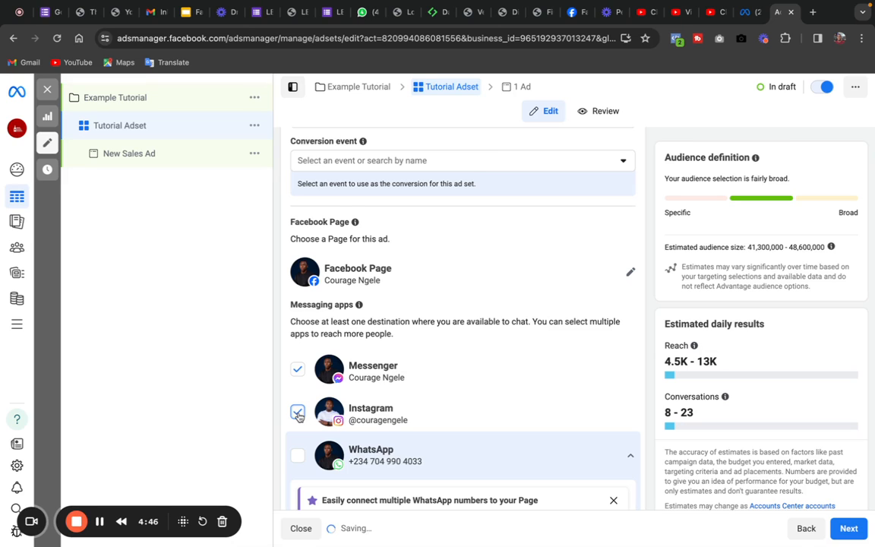
pyautogui.click(297, 370)
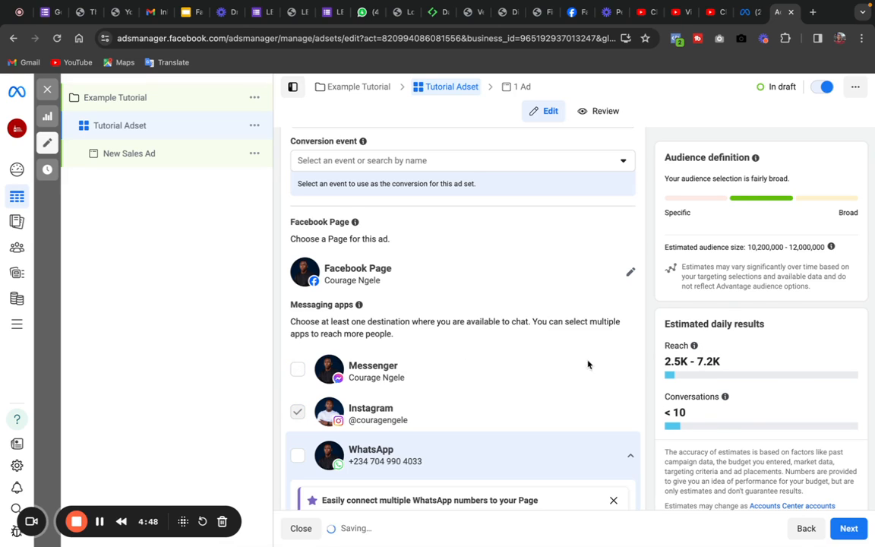
# Set the ad set's daily budget to ₦5,000.
pyautogui.moveTo(640, 322); pyautogui.dragTo(633, 509)
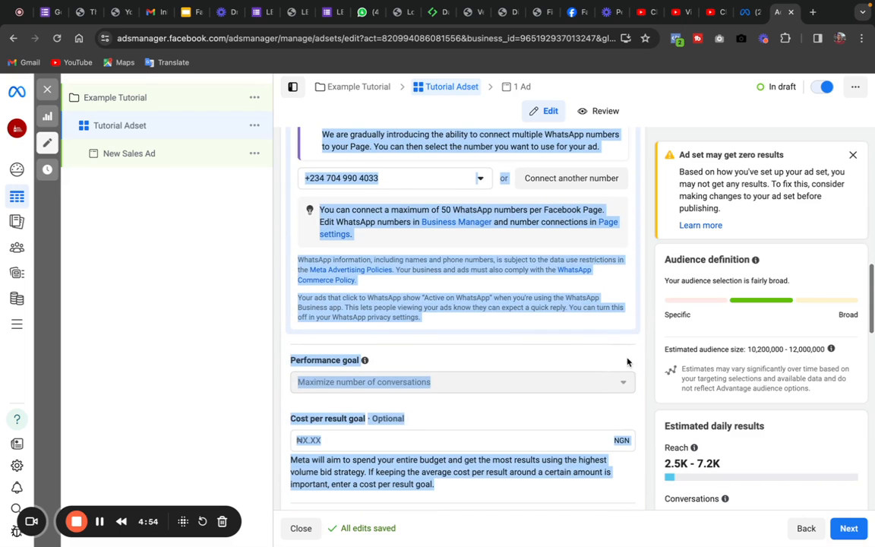
pyautogui.click(640, 362)
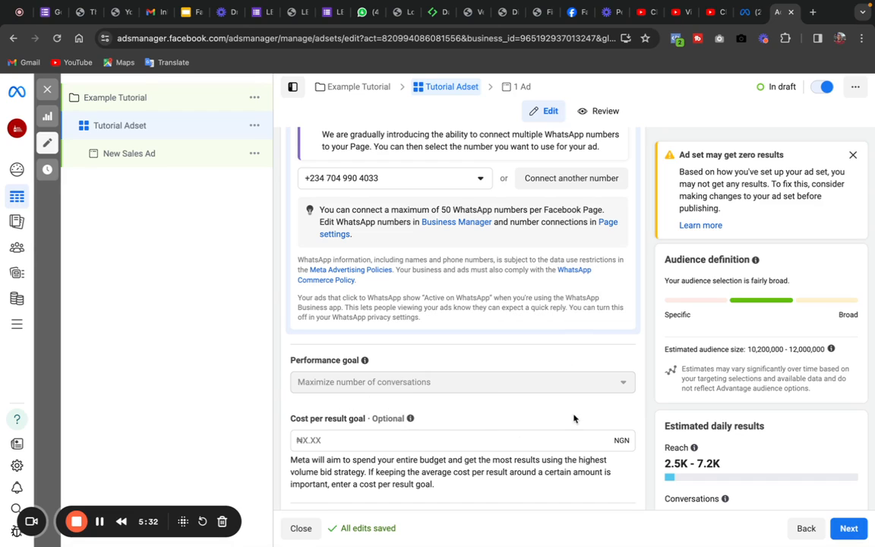
pyautogui.moveTo(647, 414); pyautogui.dragTo(639, 515)
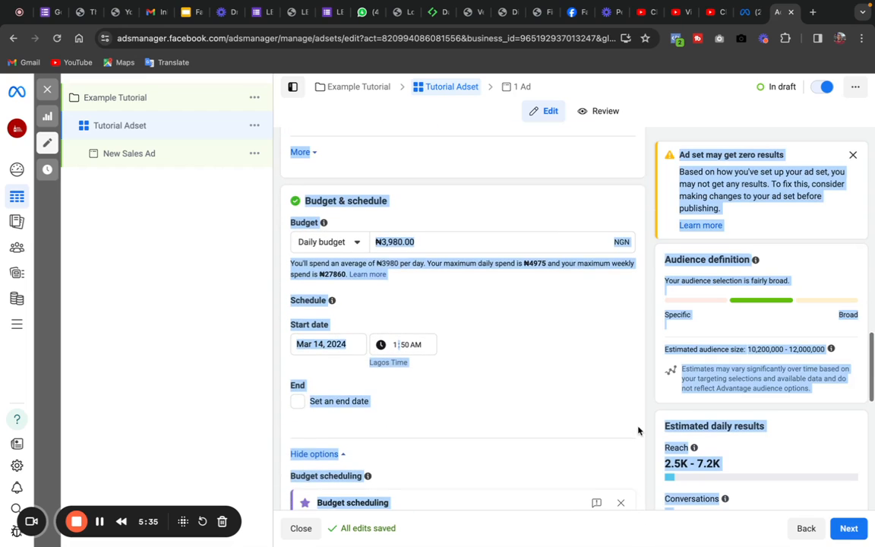
pyautogui.click(646, 329)
pyautogui.tripleClick(394, 243)
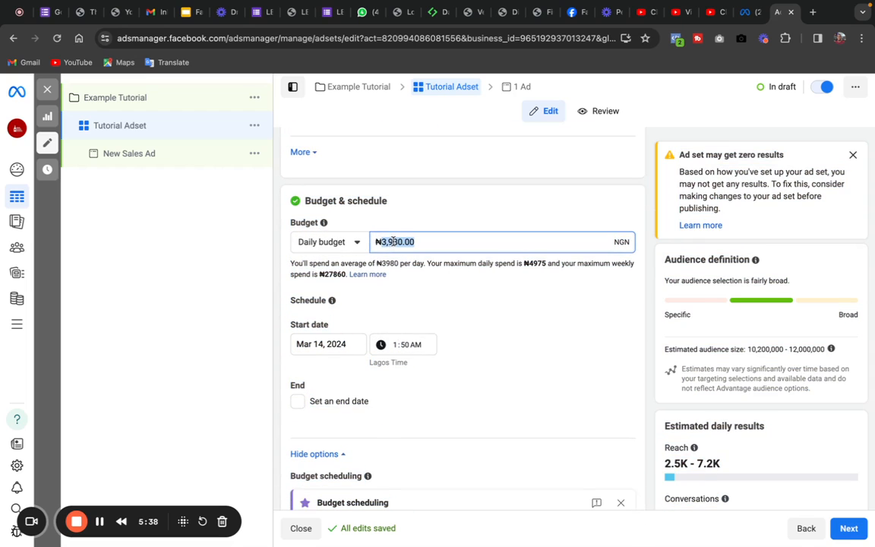
pyautogui.write('5000')
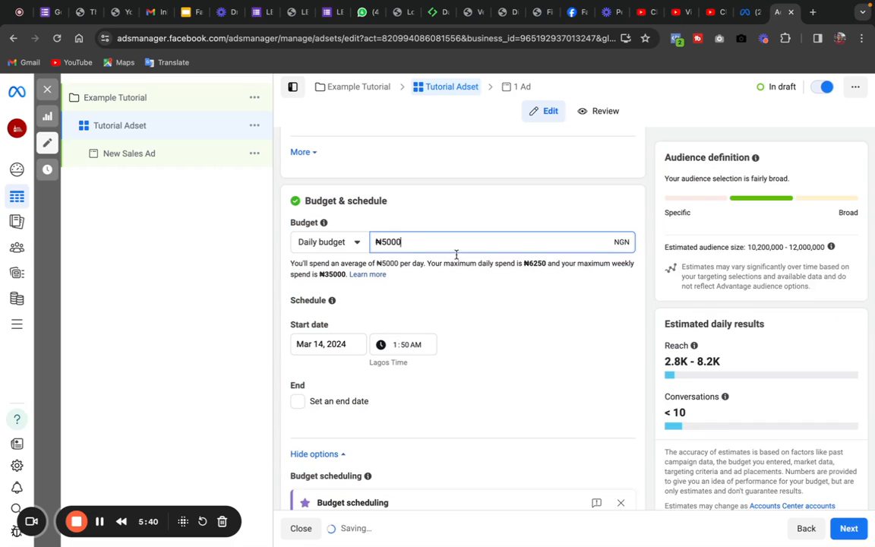
pyautogui.click(607, 212)
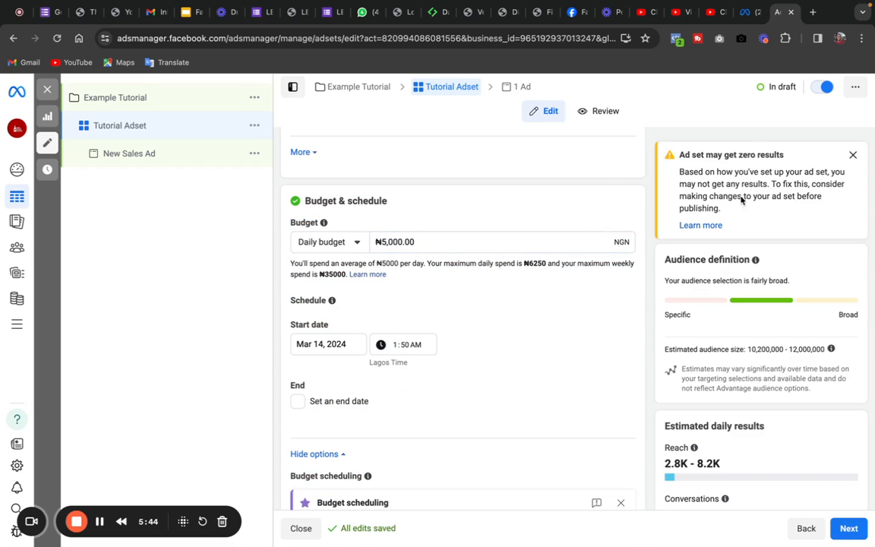
# Edit the locations in the ad set's audience controls and remove Nigeria.
pyautogui.moveTo(680, 154); pyautogui.dragTo(650, 195)
pyautogui.click(650, 194)
pyautogui.moveTo(641, 271); pyautogui.dragTo(568, 513)
pyautogui.click(642, 348)
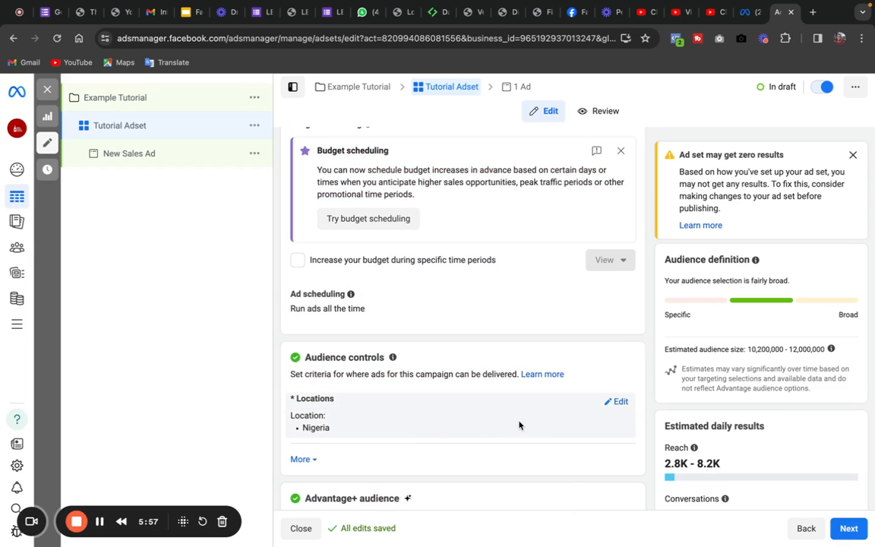
pyautogui.click(616, 402)
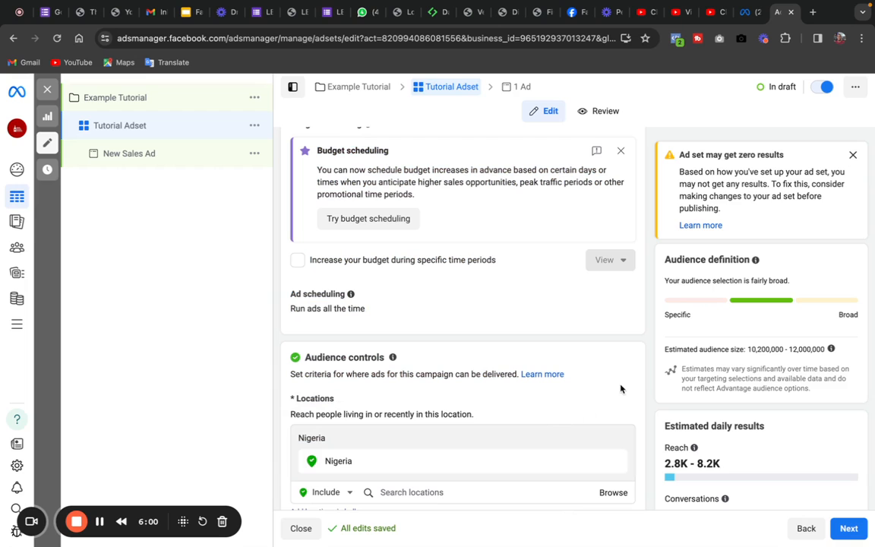
pyautogui.moveTo(619, 398); pyautogui.dragTo(599, 327)
pyautogui.click(597, 302)
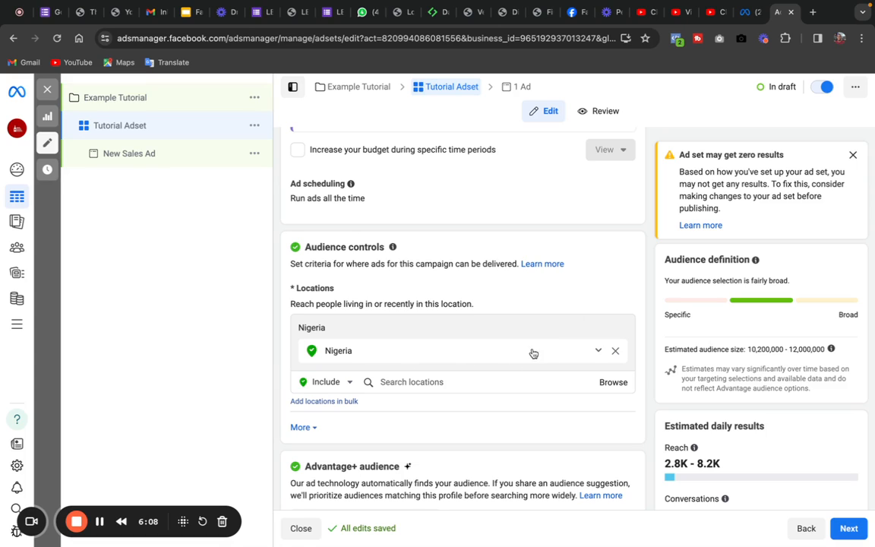
pyautogui.click(615, 351)
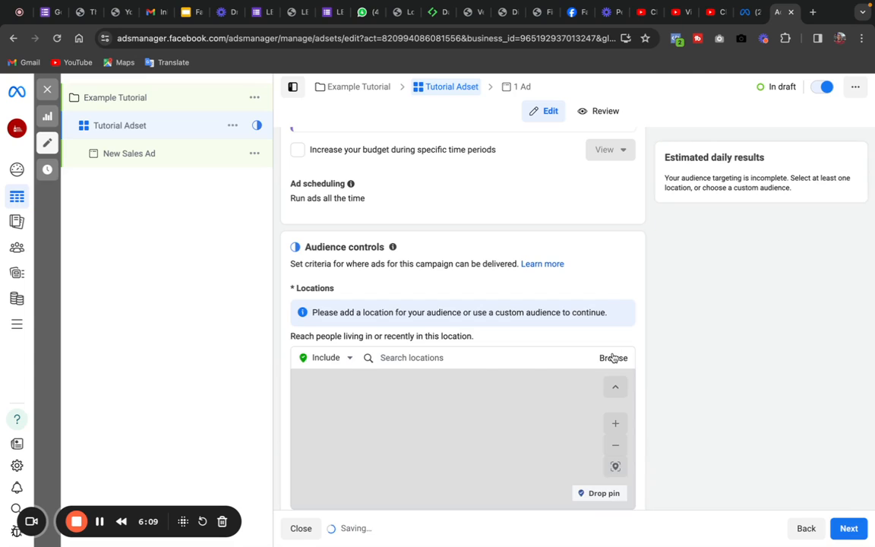
# Include Lagos (Lagos State), Abuja (Federal Capital Territory) and Port Harcourt (Rivers State) as the ad set's target locations.
pyautogui.click(443, 357)
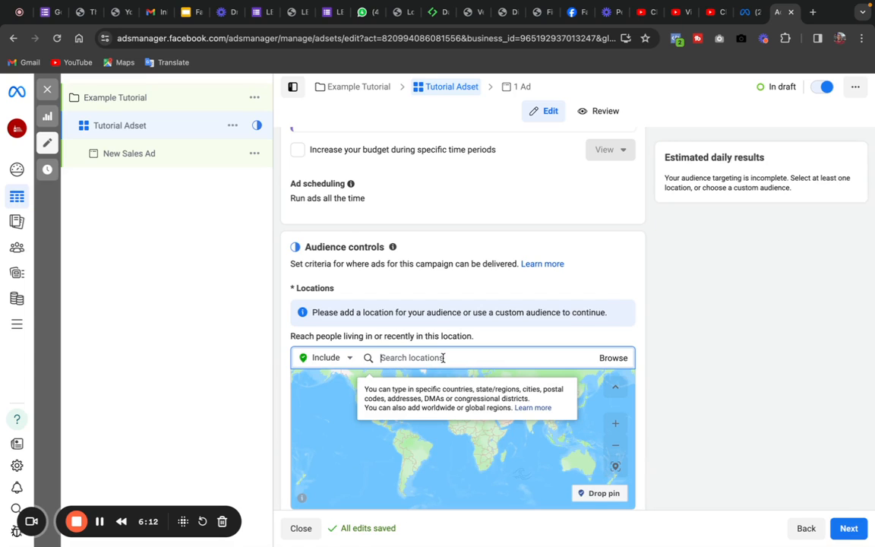
pyautogui.write('lago')
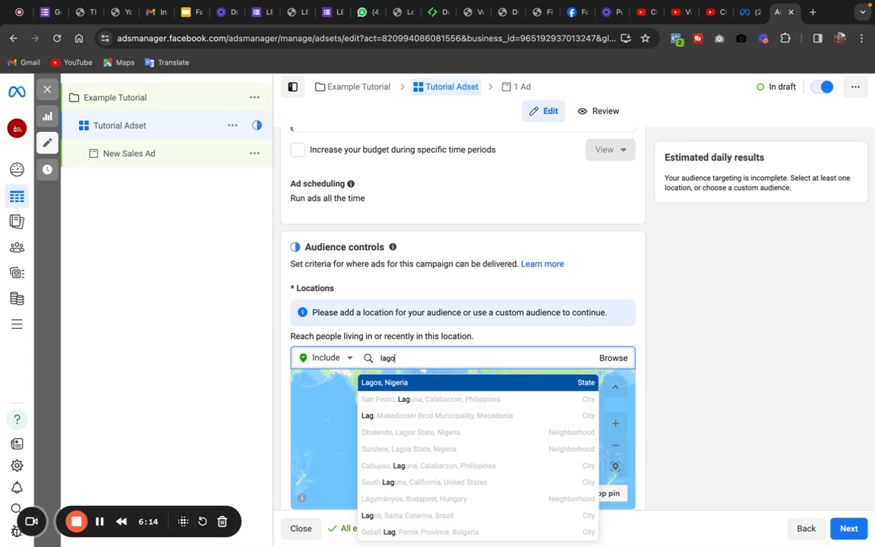
pyautogui.write('s')
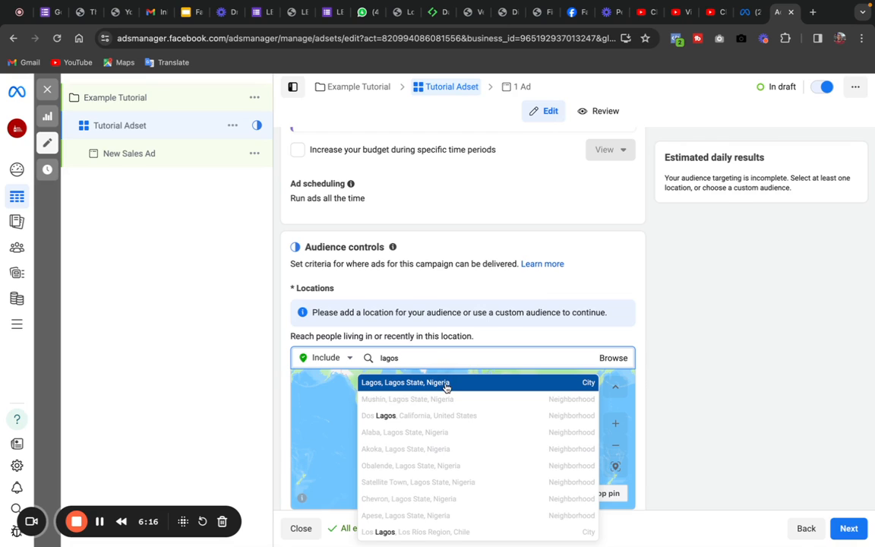
pyautogui.click(445, 384)
pyautogui.write('abuja')
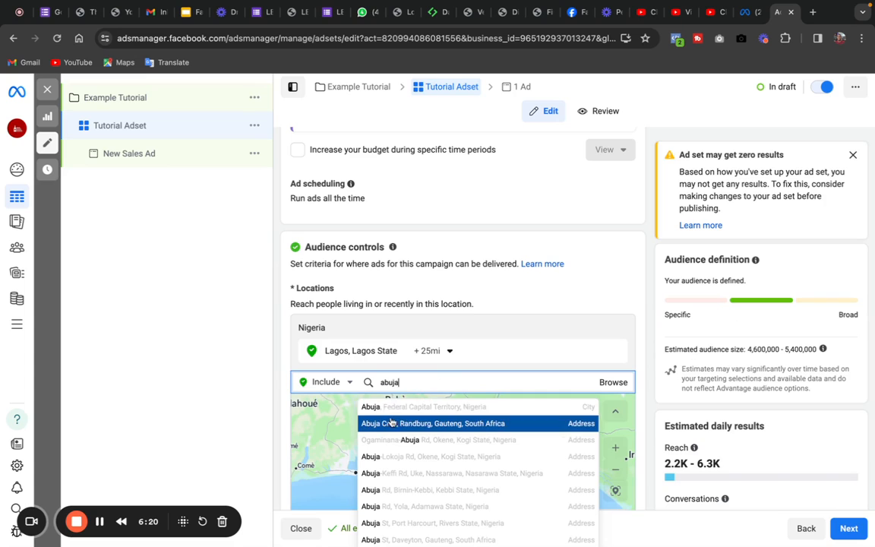
pyautogui.click(460, 408)
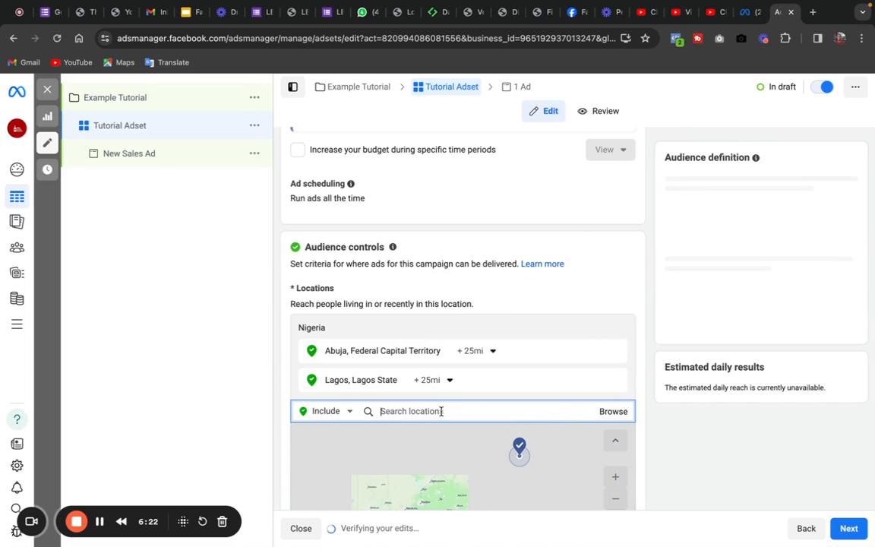
pyautogui.write('port')
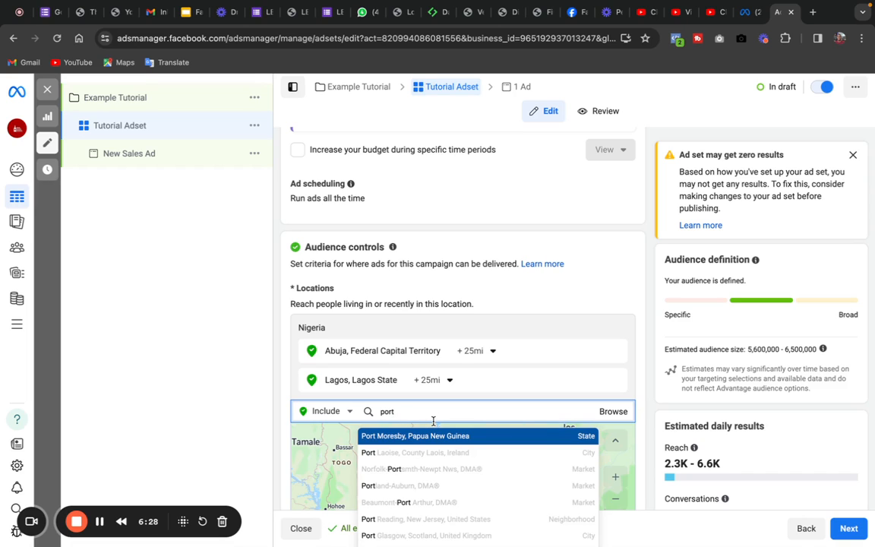
pyautogui.write(' har')
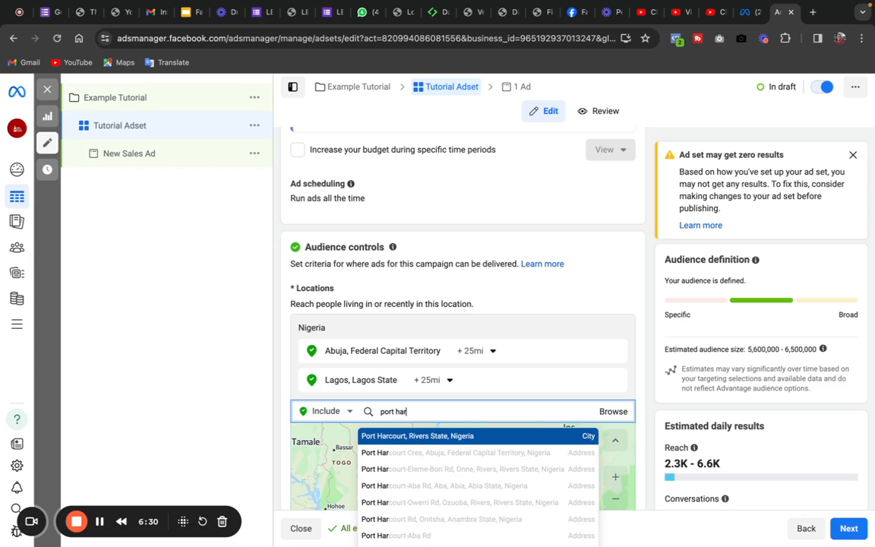
pyautogui.click(430, 435)
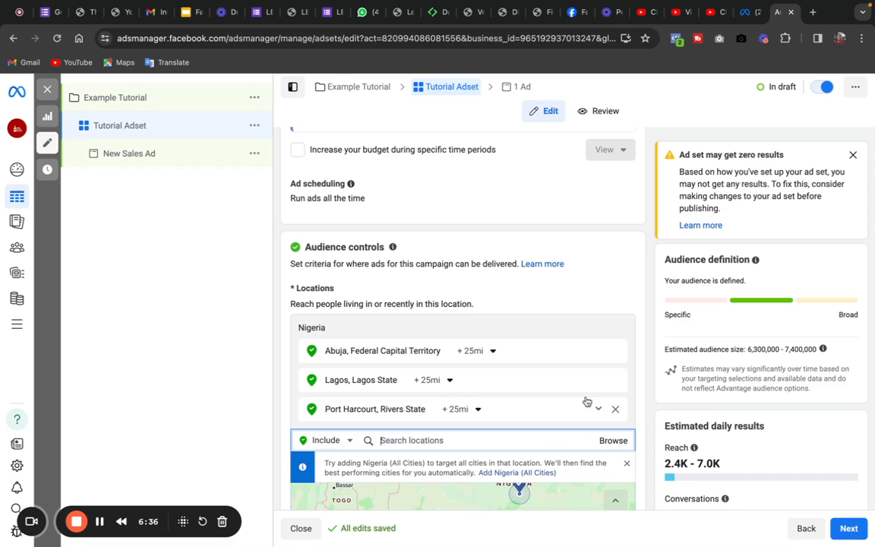
# Switch the ad set from Advantage+ audience to the original audience options and confirm using the original audience.
pyautogui.click(639, 329)
pyautogui.moveTo(639, 328); pyautogui.dragTo(600, 510)
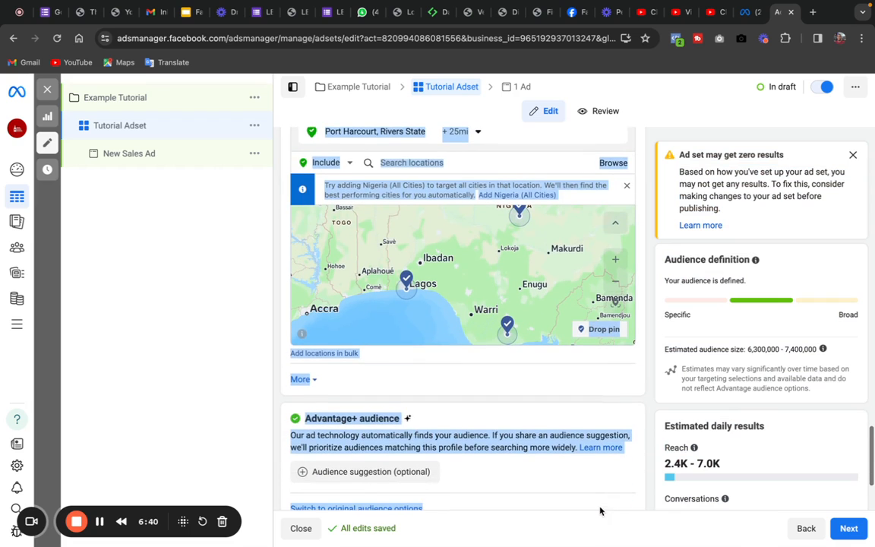
pyautogui.click(645, 417)
pyautogui.moveTo(628, 386); pyautogui.dragTo(619, 513)
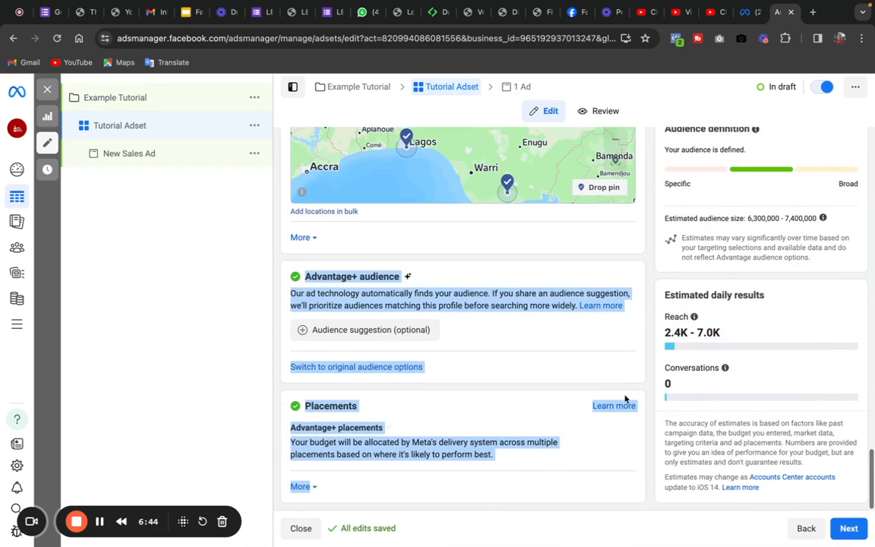
pyautogui.click(646, 344)
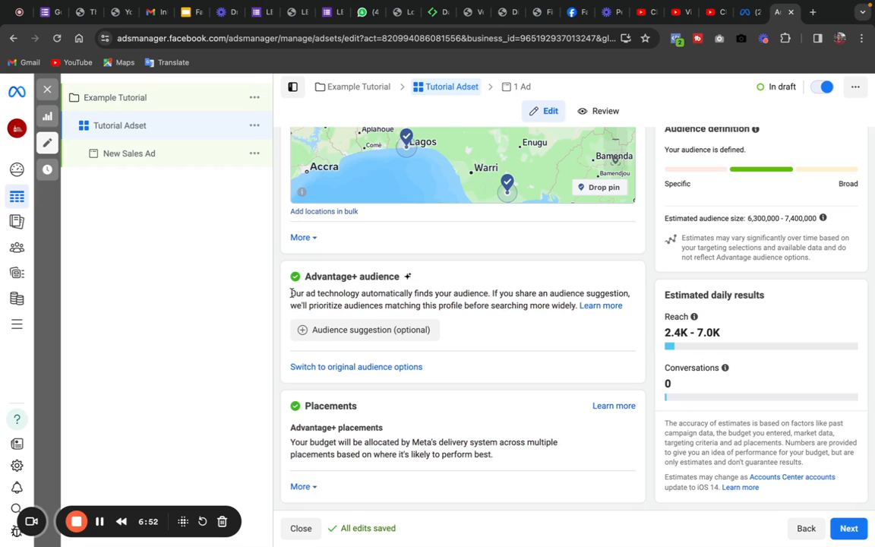
pyautogui.moveTo(290, 294); pyautogui.dragTo(488, 305)
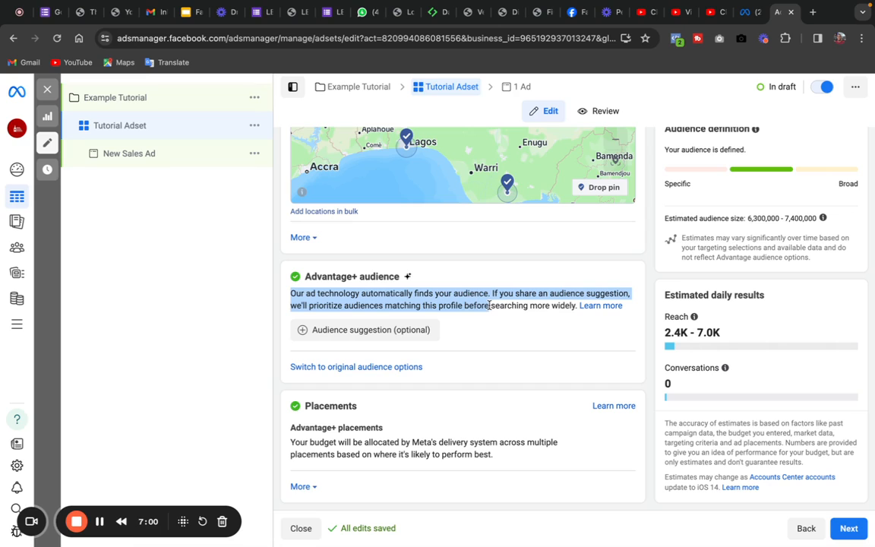
pyautogui.moveTo(489, 304); pyautogui.dragTo(294, 294)
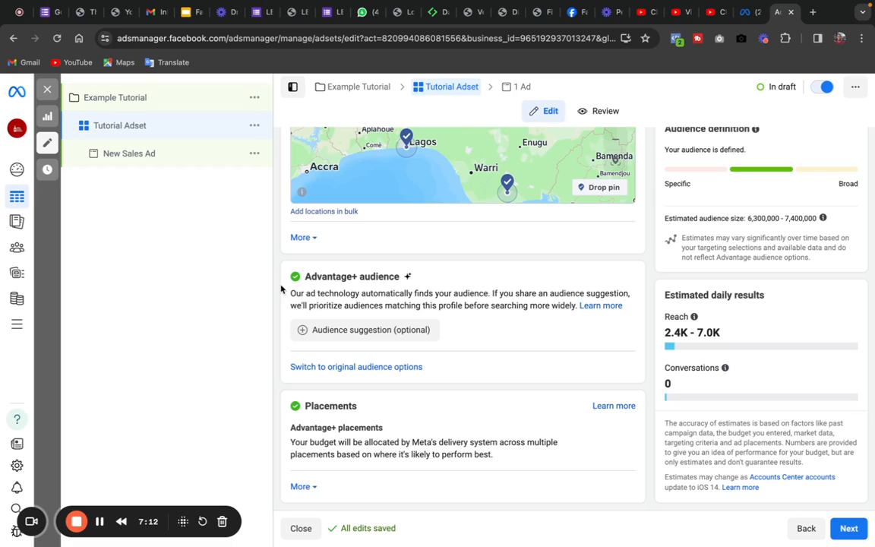
pyautogui.click(367, 368)
pyautogui.click(363, 367)
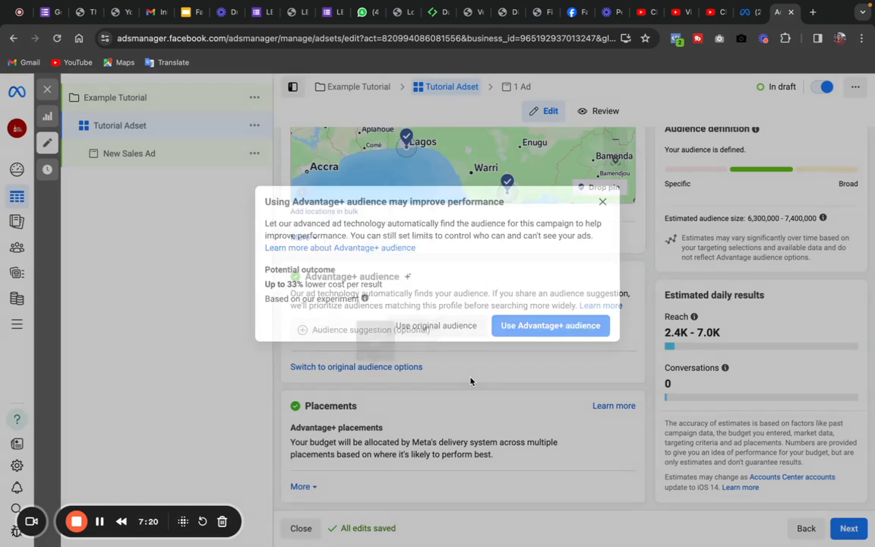
pyautogui.click(395, 368)
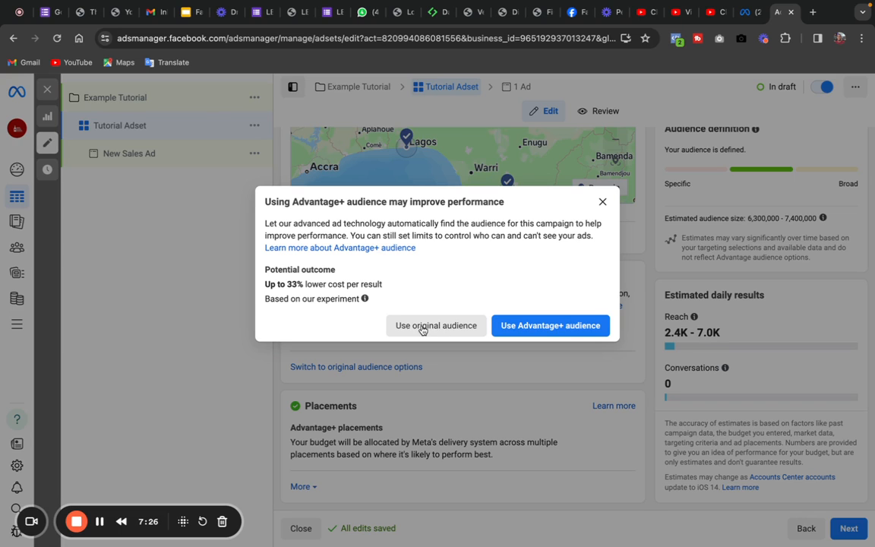
pyautogui.click(422, 327)
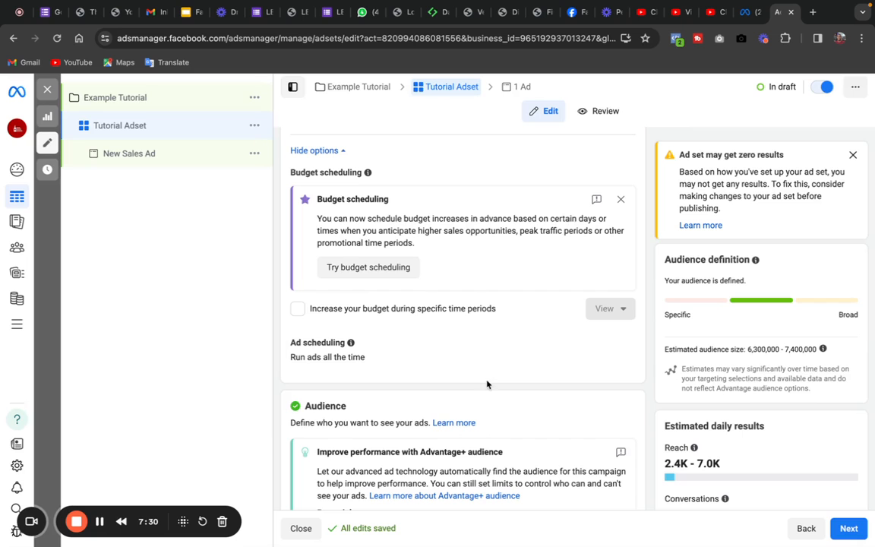
# Edit the audience's age range and set the minimum age to 25.
pyautogui.moveTo(487, 419); pyautogui.dragTo(481, 508)
pyautogui.click(447, 360)
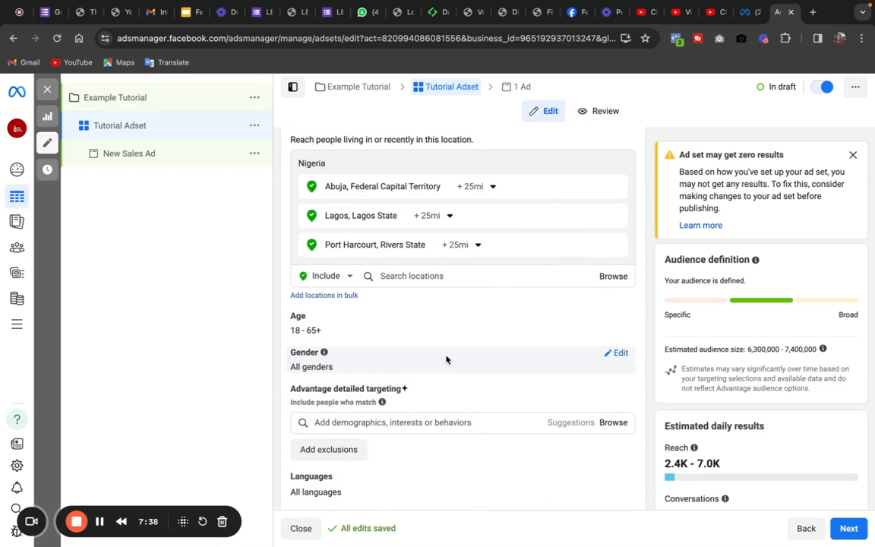
pyautogui.click(616, 318)
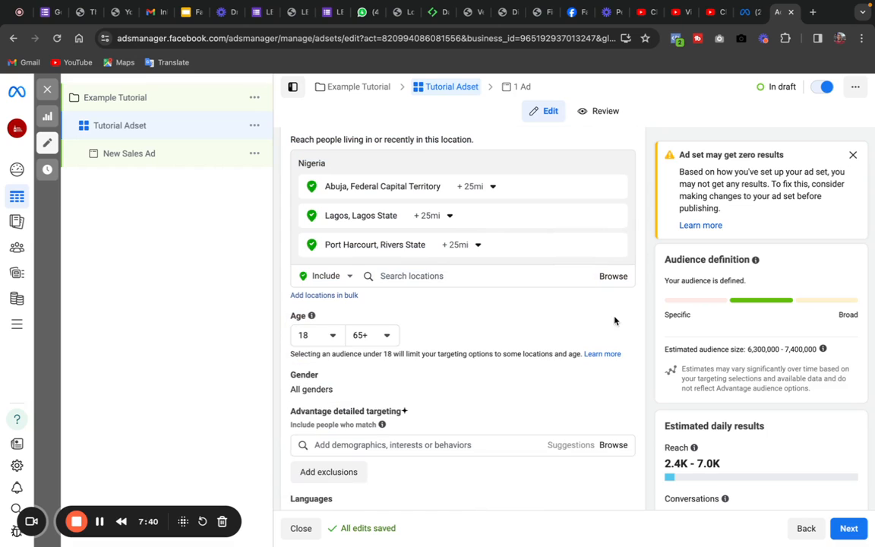
pyautogui.click(332, 339)
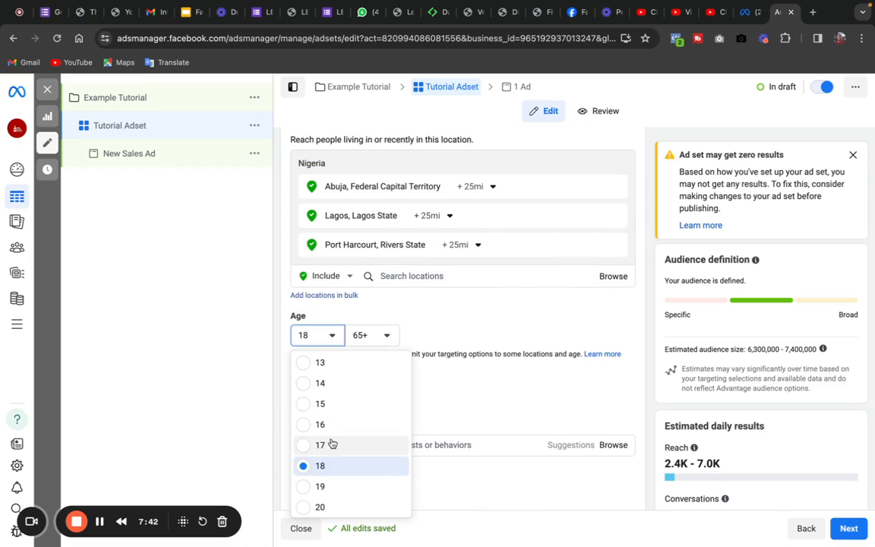
pyautogui.moveTo(331, 442); pyautogui.dragTo(303, 442)
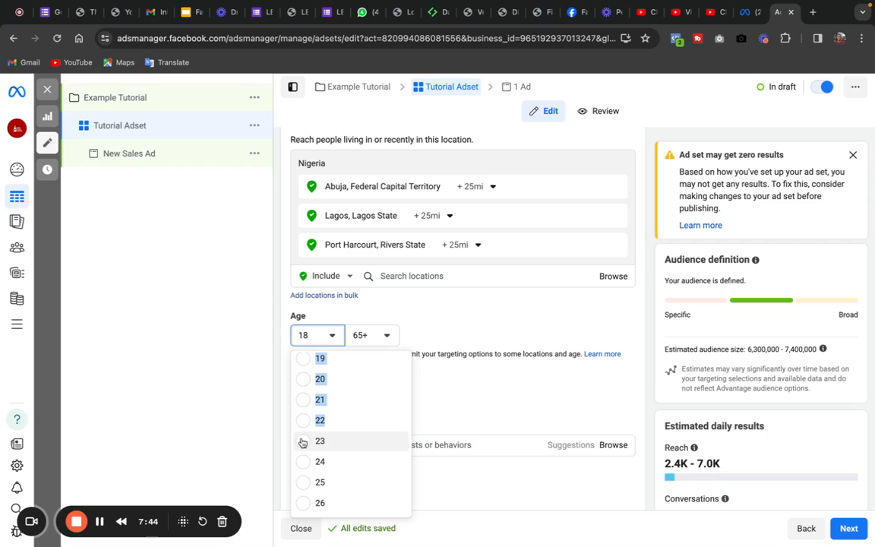
pyautogui.click(303, 481)
# Set the audience's maximum age to 44.
pyautogui.click(385, 335)
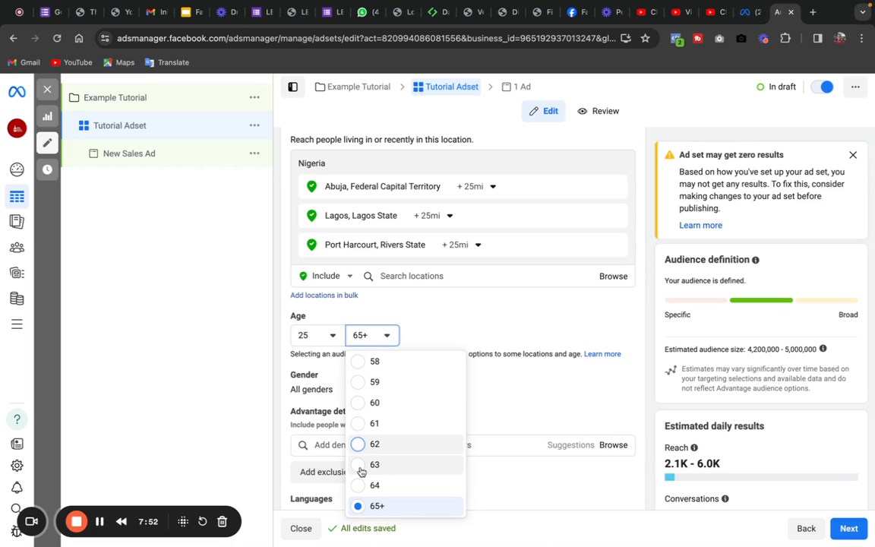
pyautogui.click(361, 336)
pyautogui.click(360, 336)
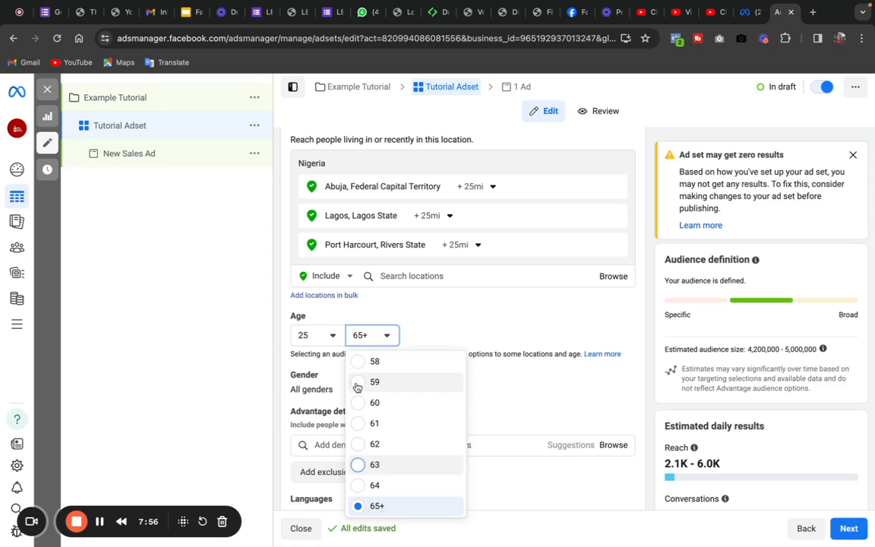
pyautogui.click(372, 336)
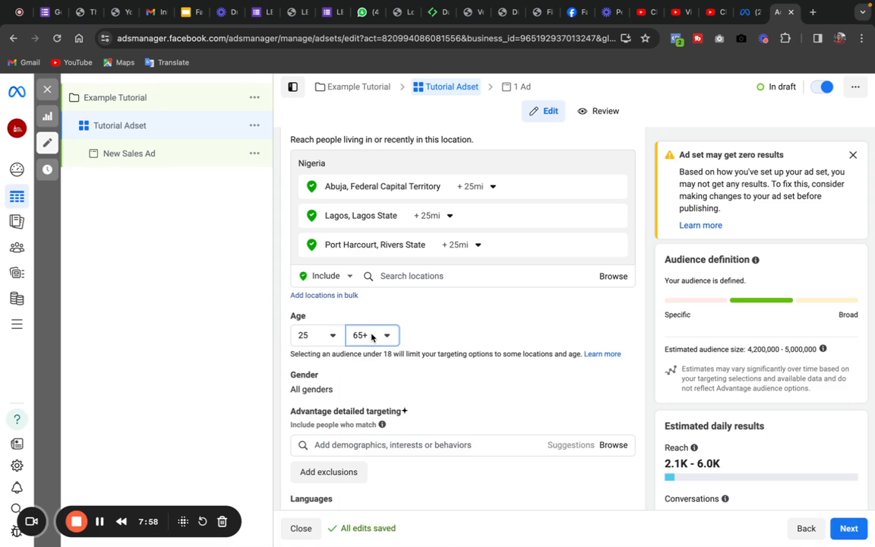
pyautogui.click(378, 337)
pyautogui.moveTo(385, 513); pyautogui.dragTo(360, 430)
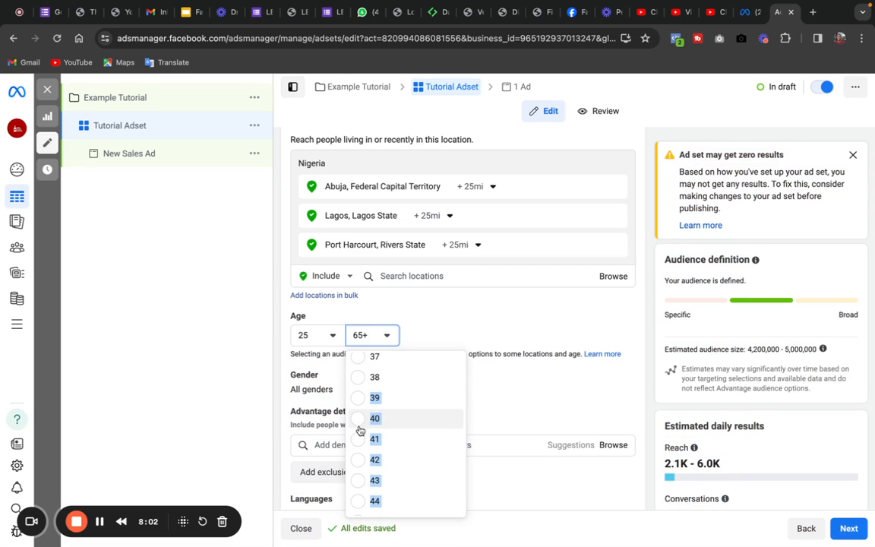
pyautogui.click(361, 502)
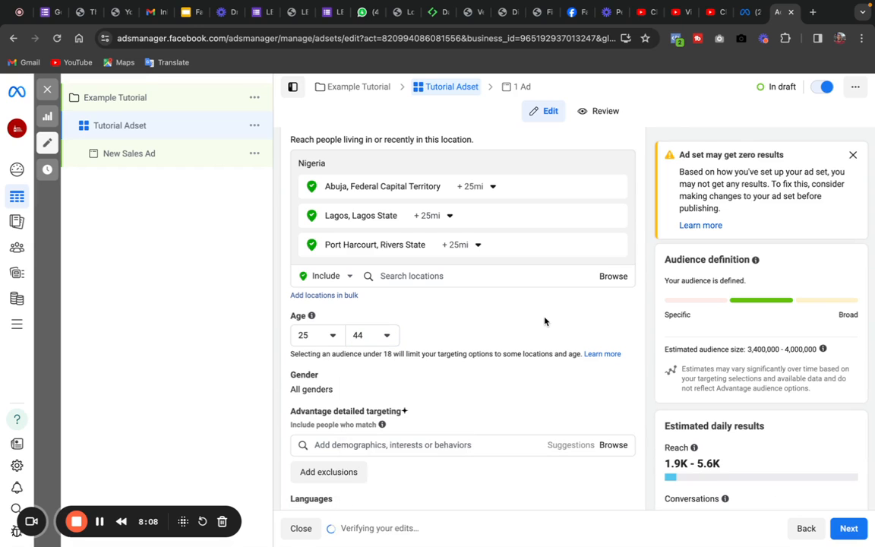
# Open the audience's gender setting for editing.
pyautogui.moveTo(539, 319); pyautogui.dragTo(522, 387)
pyautogui.click(534, 388)
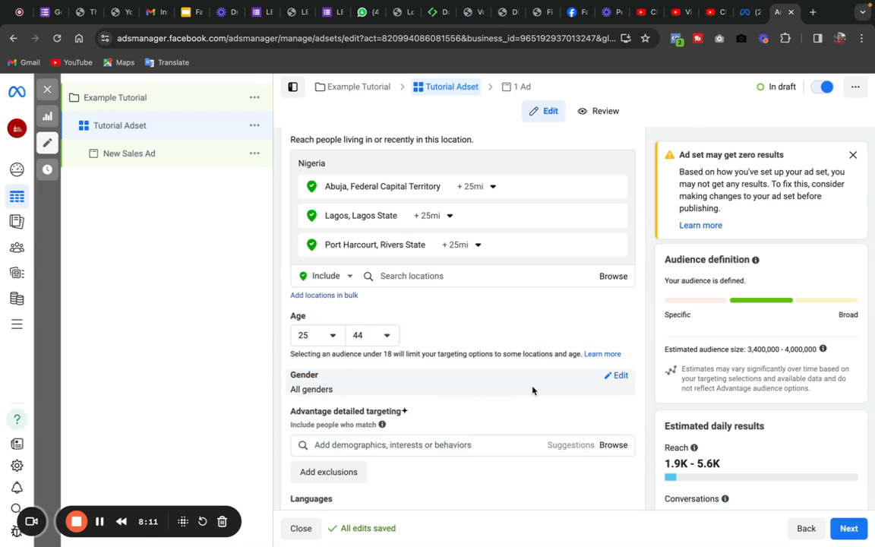
pyautogui.click(622, 379)
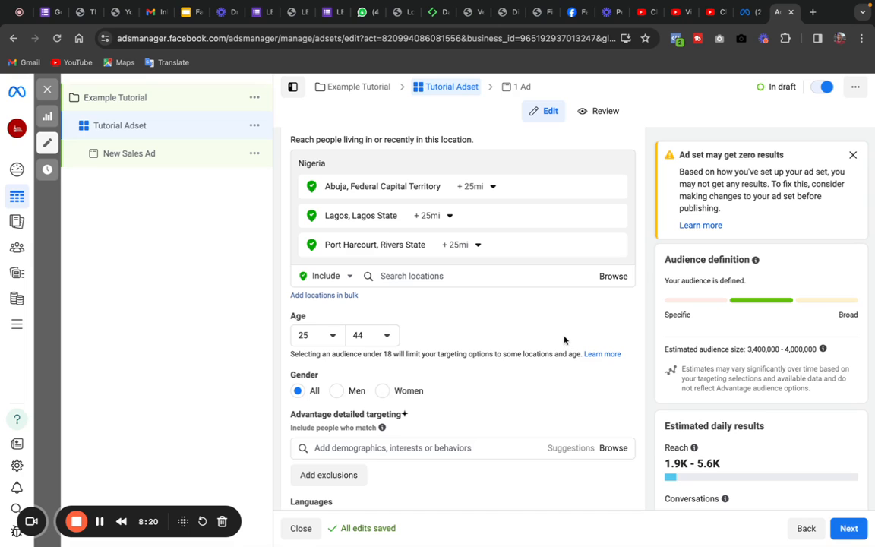
# Search detailed targeting for "luxury car" and add the interest Luxury vehicle (vehicles).
pyautogui.moveTo(563, 339); pyautogui.dragTo(516, 518)
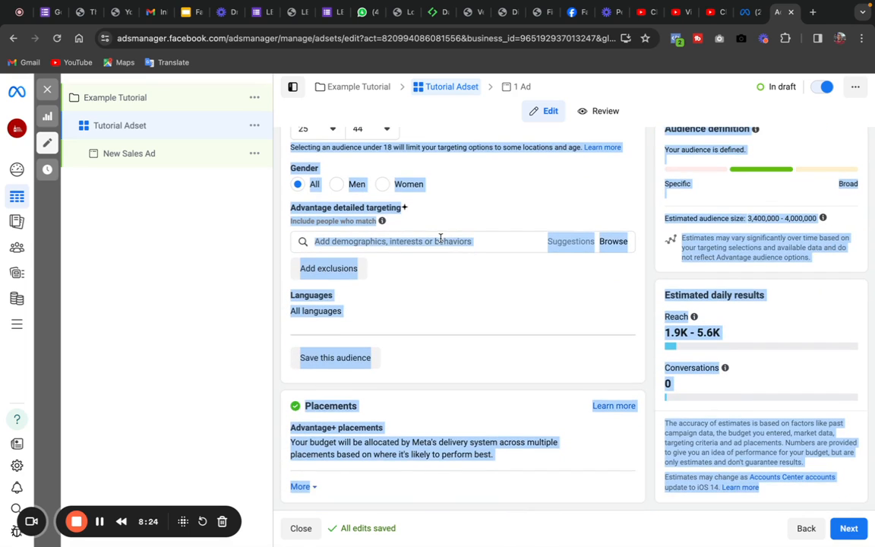
pyautogui.click(441, 238)
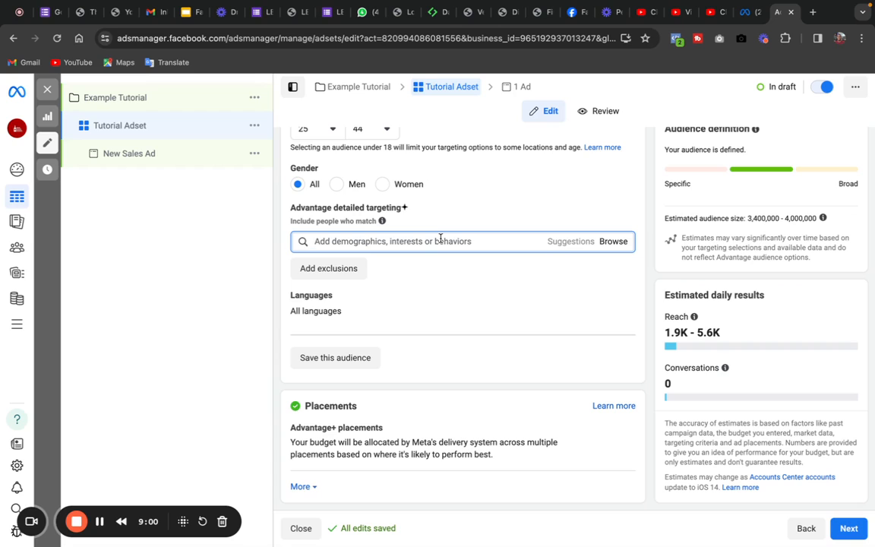
pyautogui.write('luxury')
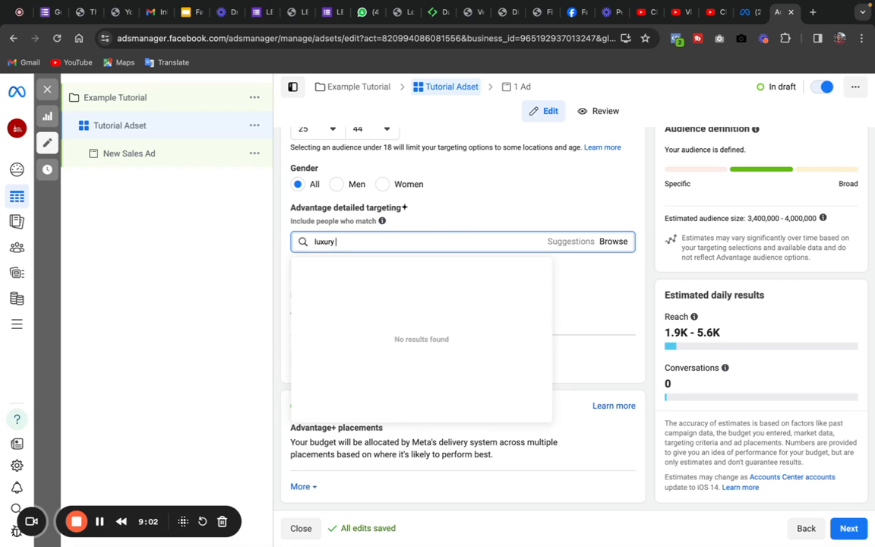
pyautogui.write(' car')
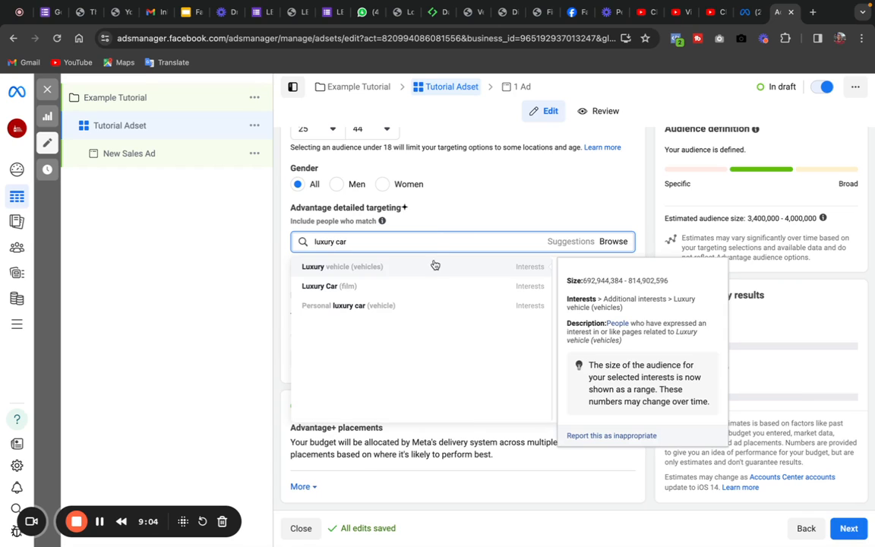
pyautogui.click(376, 266)
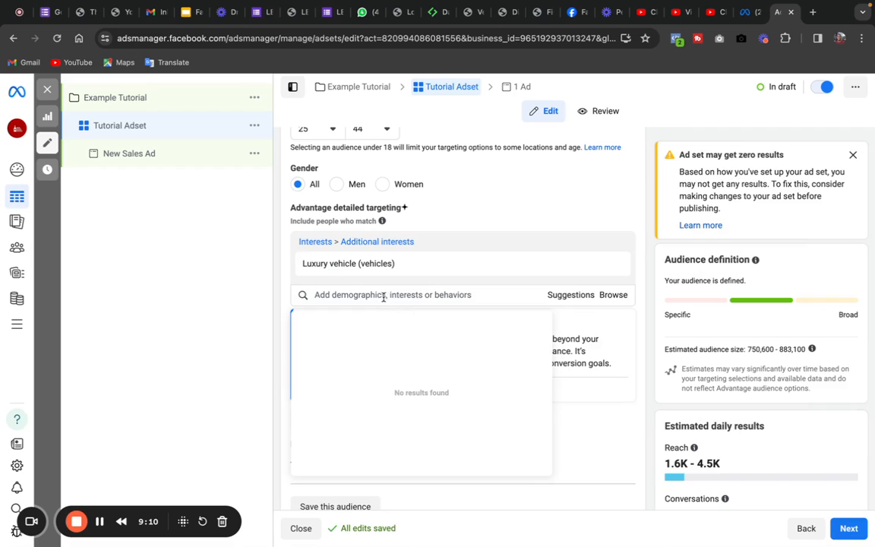
# Add the suggested interests First class travel (travel & tourism business) and Luxury goods (retail) to the detailed targeting.
pyautogui.click(571, 296)
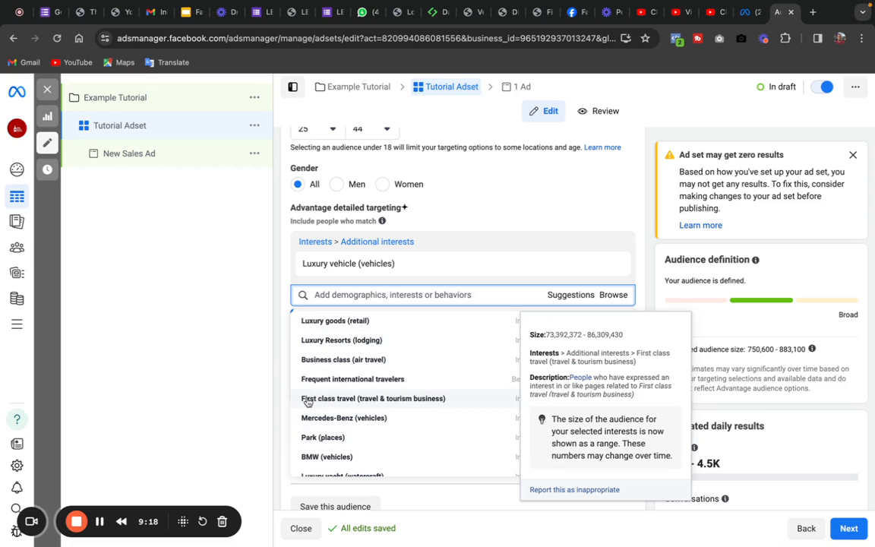
pyautogui.click(308, 399)
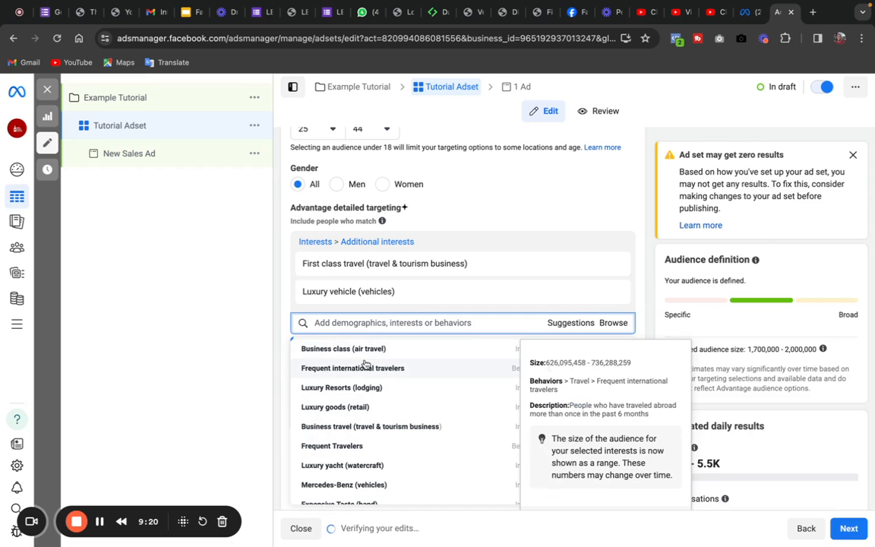
pyautogui.click(307, 407)
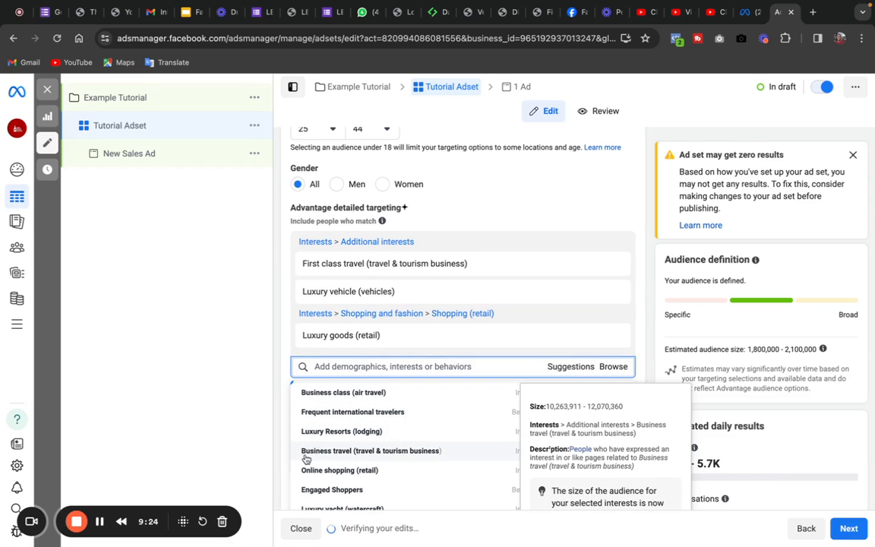
# Add the suggested interest Luxury Resorts (lodging) and the behavior Frequent international travelers to the detailed targeting.
pyautogui.click(308, 433)
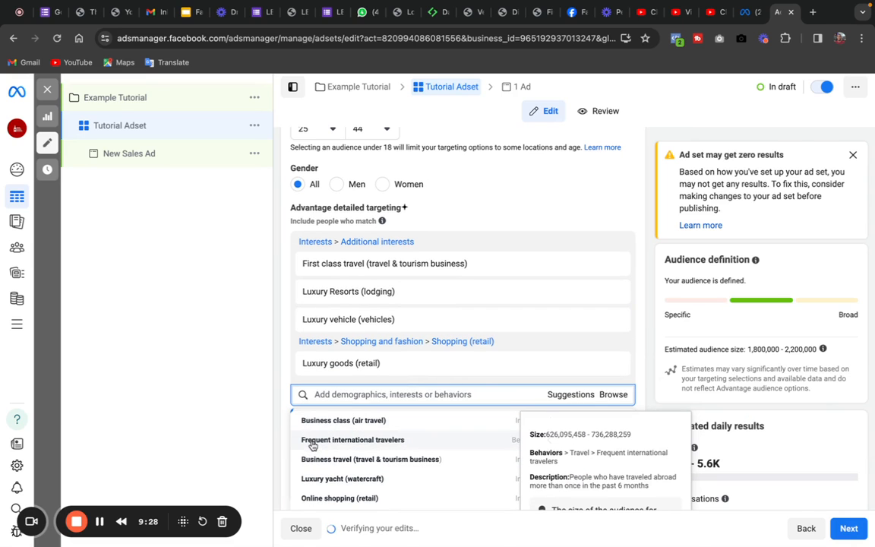
pyautogui.click(309, 440)
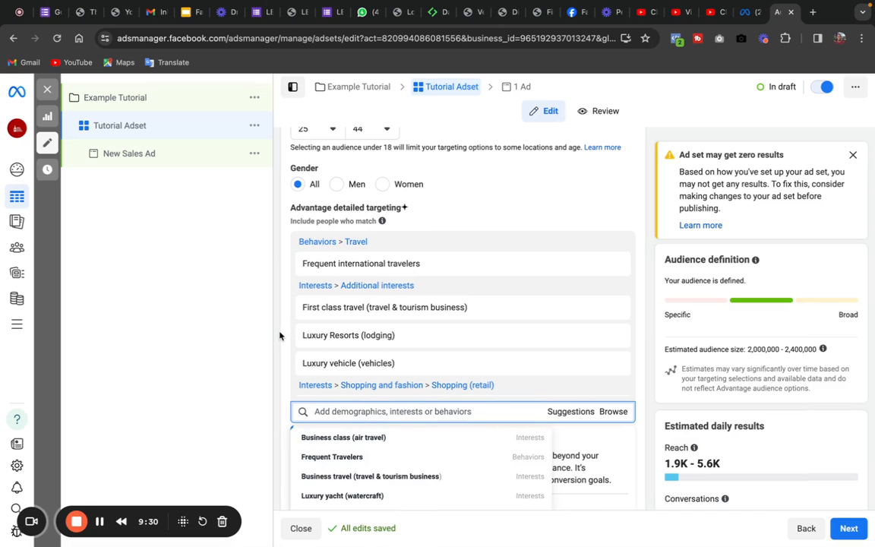
pyautogui.click(279, 335)
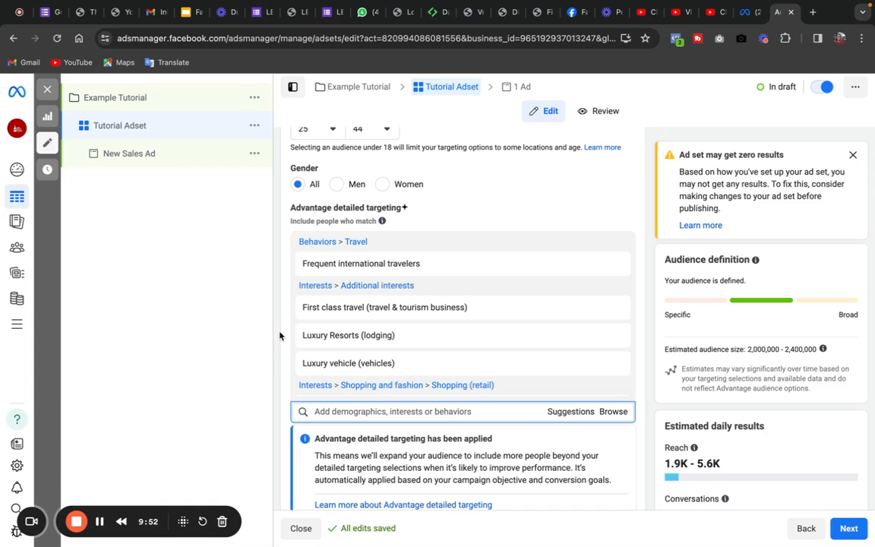
# Expand the additional options of the ad set's Placements section.
pyautogui.moveTo(281, 288); pyautogui.dragTo(287, 506)
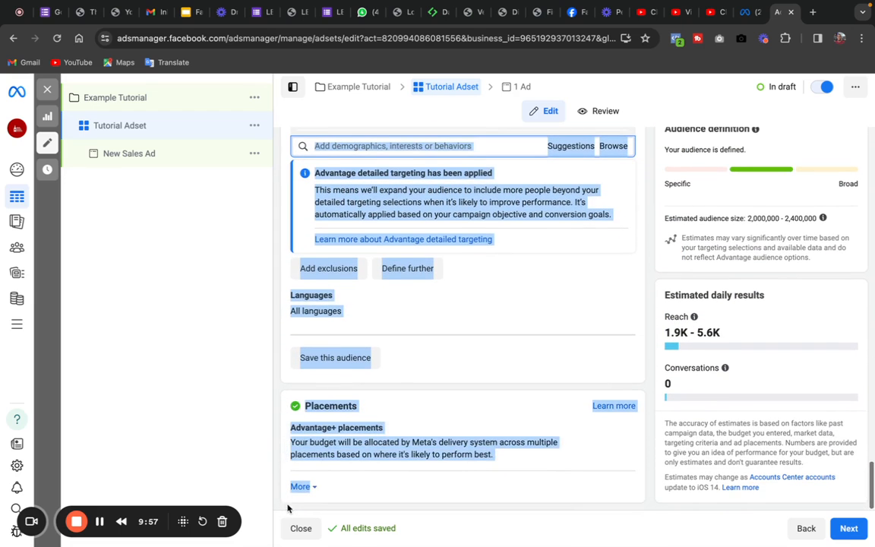
pyautogui.click(280, 394)
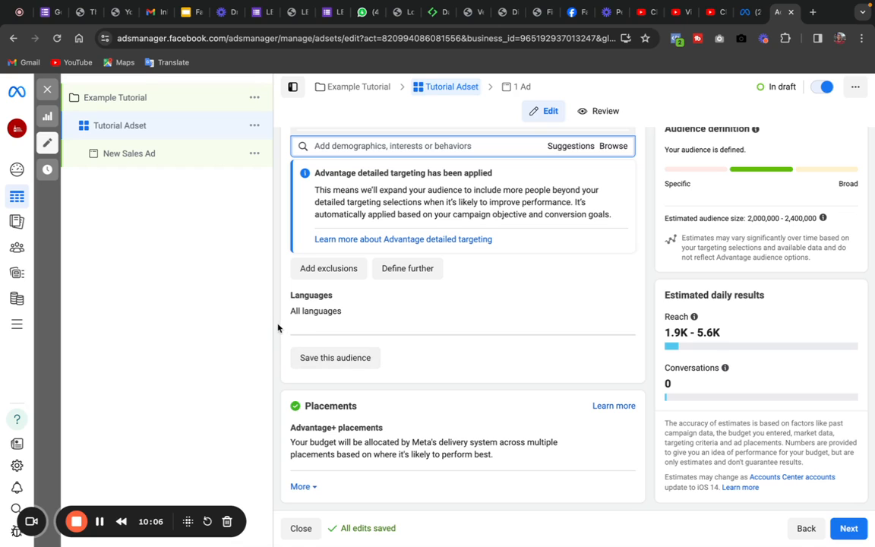
pyautogui.moveTo(278, 328); pyautogui.dragTo(289, 501)
pyautogui.click(406, 493)
pyautogui.click(311, 488)
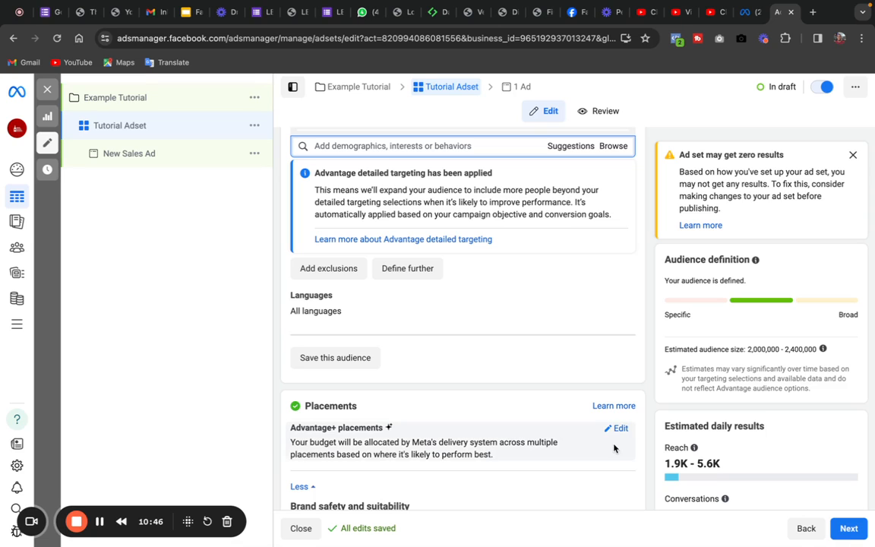
# Open the ad set's placement setting for editing and switch it to Manual placements.
pyautogui.click(616, 428)
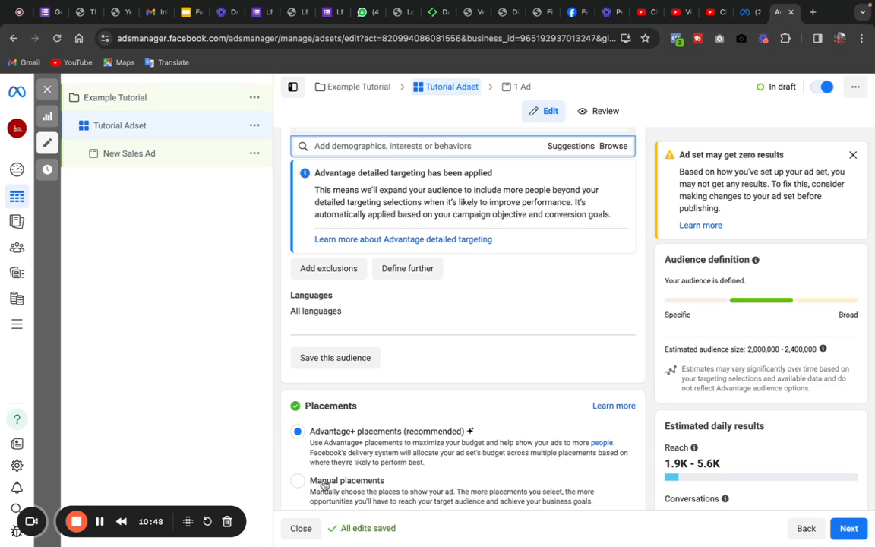
pyautogui.moveTo(509, 383); pyautogui.dragTo(507, 526)
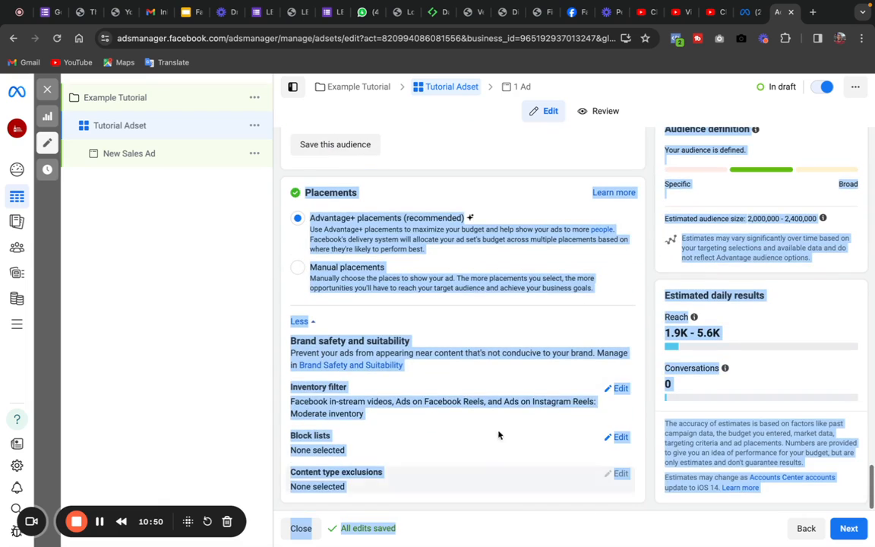
pyautogui.click(496, 413)
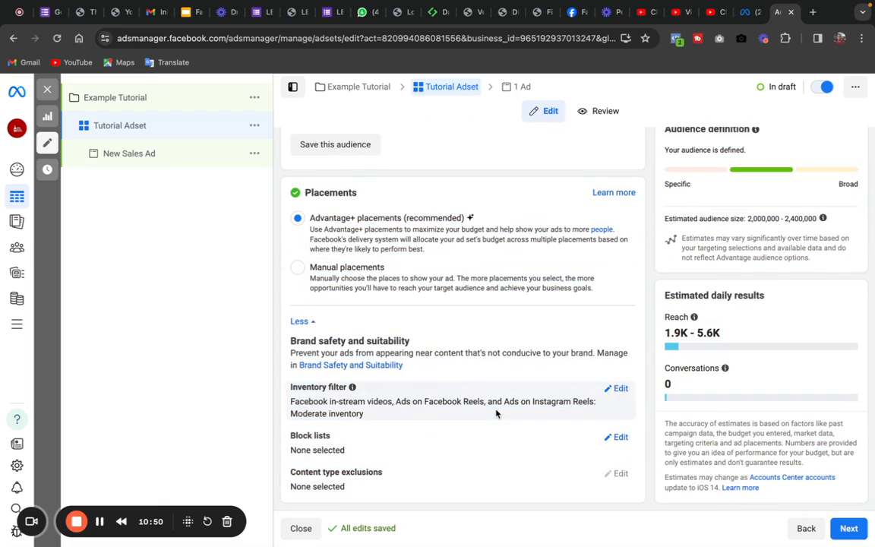
pyautogui.click(298, 267)
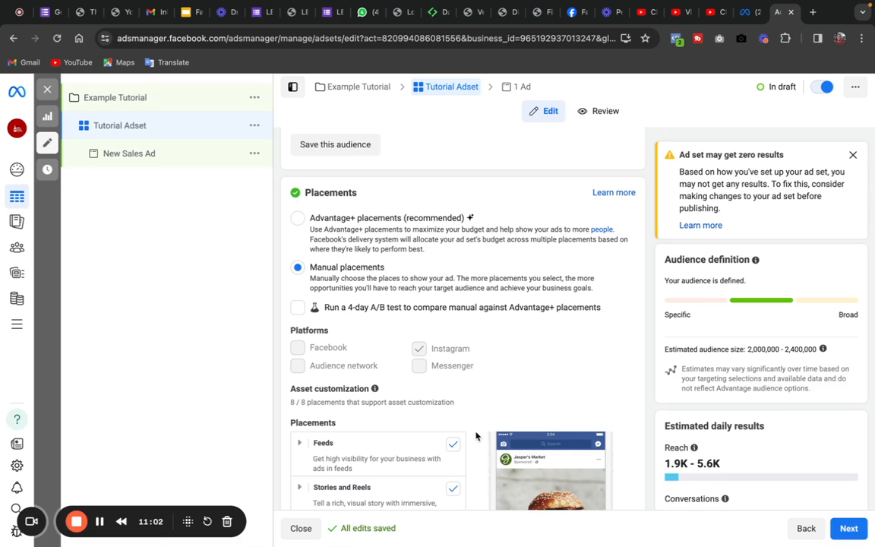
# Review the platforms and placement types listed under the manual placements and continue to the ad level.
pyautogui.moveTo(474, 436); pyautogui.dragTo(470, 521)
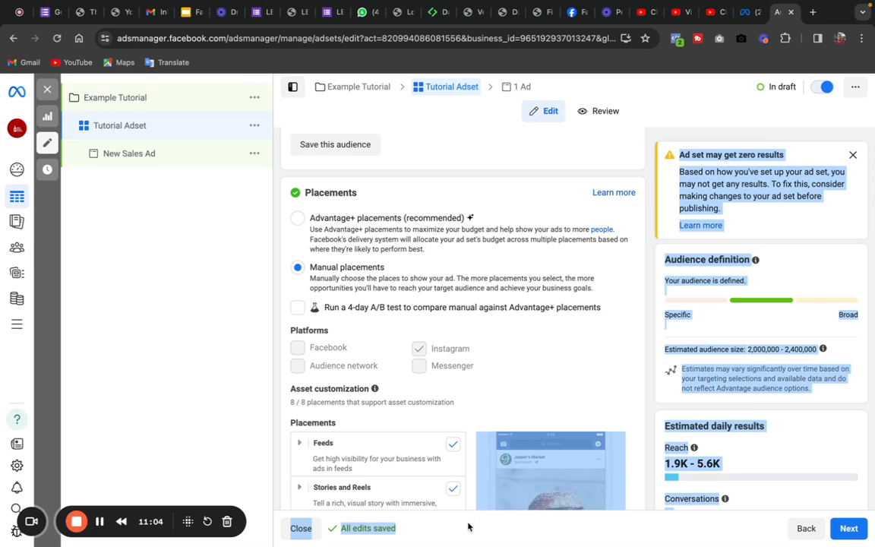
pyautogui.click(511, 344)
pyautogui.moveTo(510, 345); pyautogui.dragTo(468, 509)
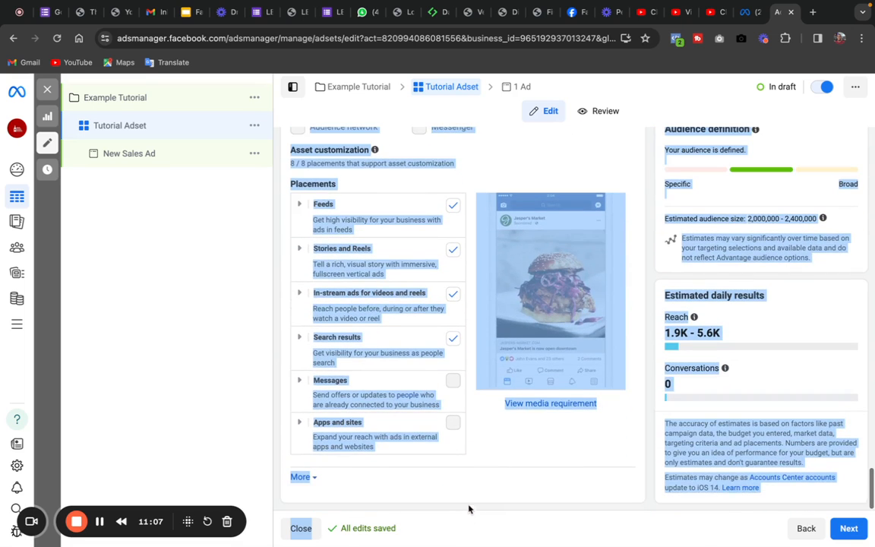
pyautogui.click(485, 451)
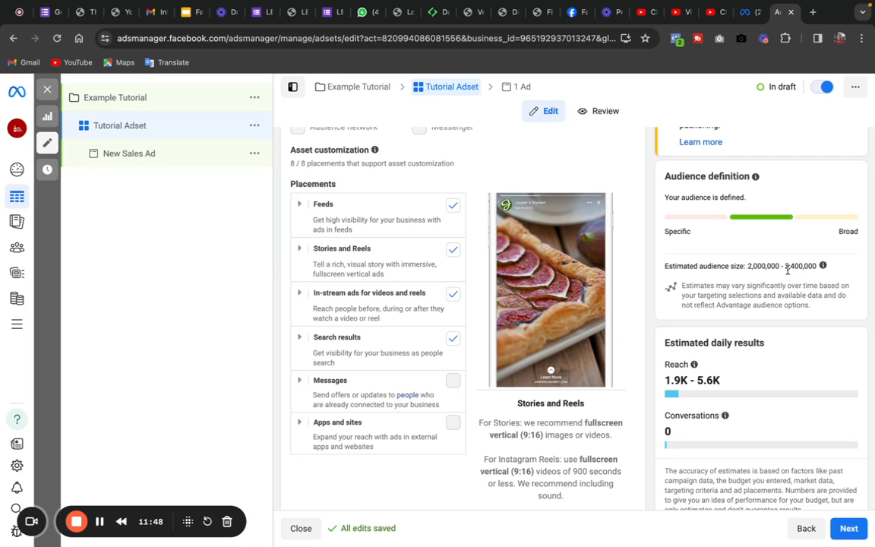
pyautogui.click(848, 535)
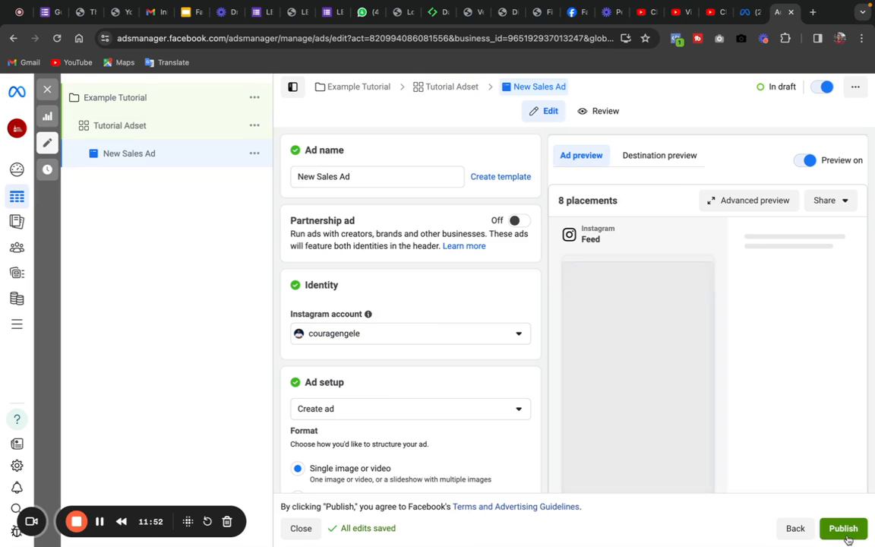
# Rename the ad as Ad Tutorial.
pyautogui.click(354, 179)
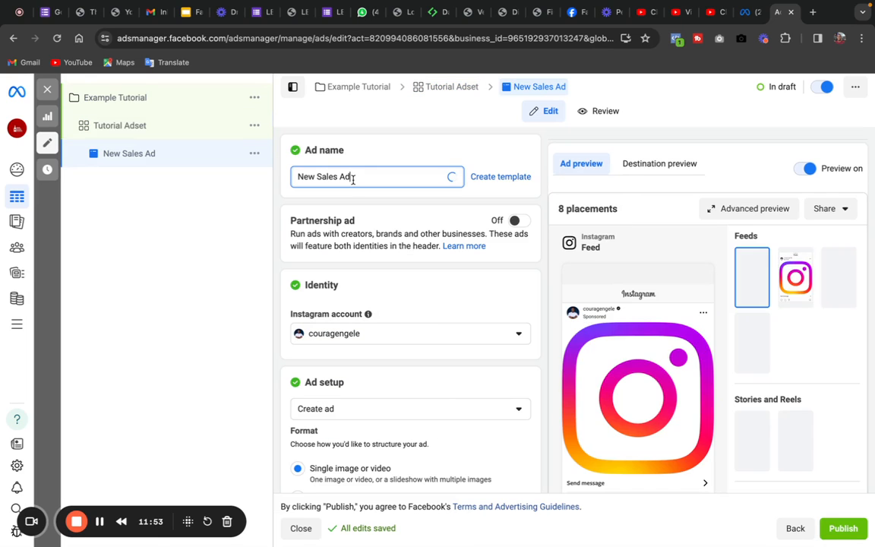
pyautogui.press('super+a')
pyautogui.write('A')
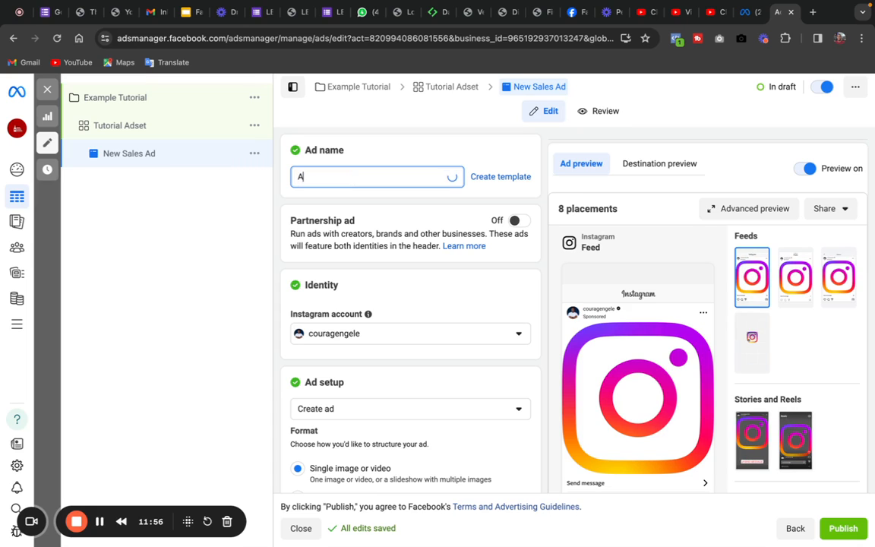
pyautogui.write('d T')
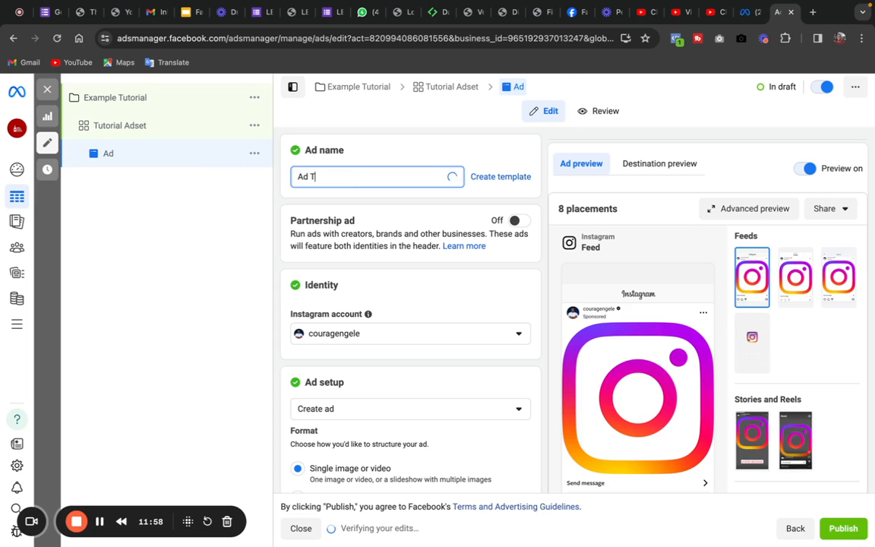
pyautogui.write('utorial')
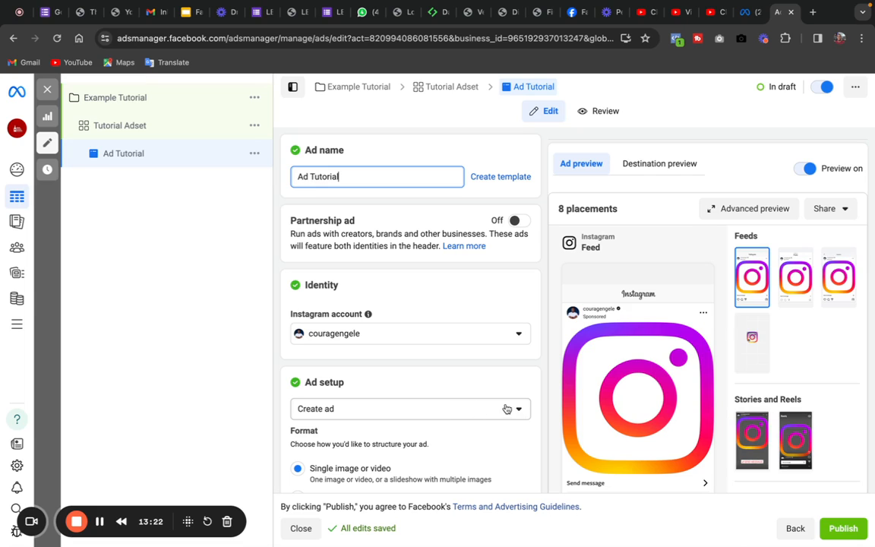
# Set the ad setup to Use existing post.
pyautogui.click(516, 411)
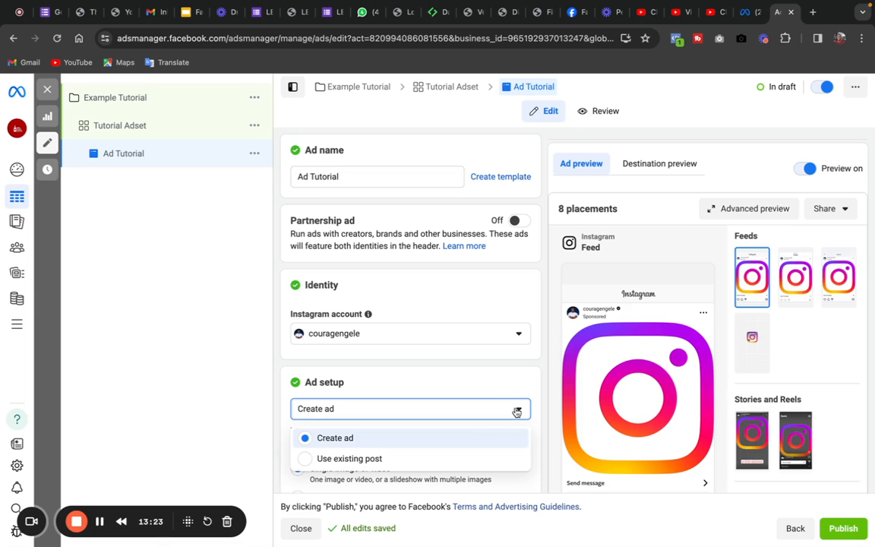
pyautogui.click(368, 459)
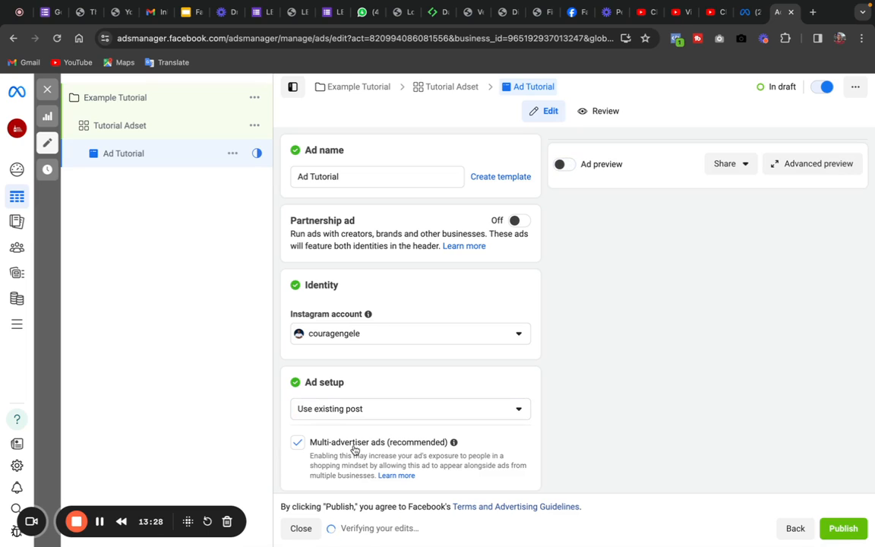
# Choose the Instagram reel "Signed, sealed and delivered" from Mar 13, 2024 as the ad creative's post.
pyautogui.moveTo(280, 370); pyautogui.dragTo(311, 465)
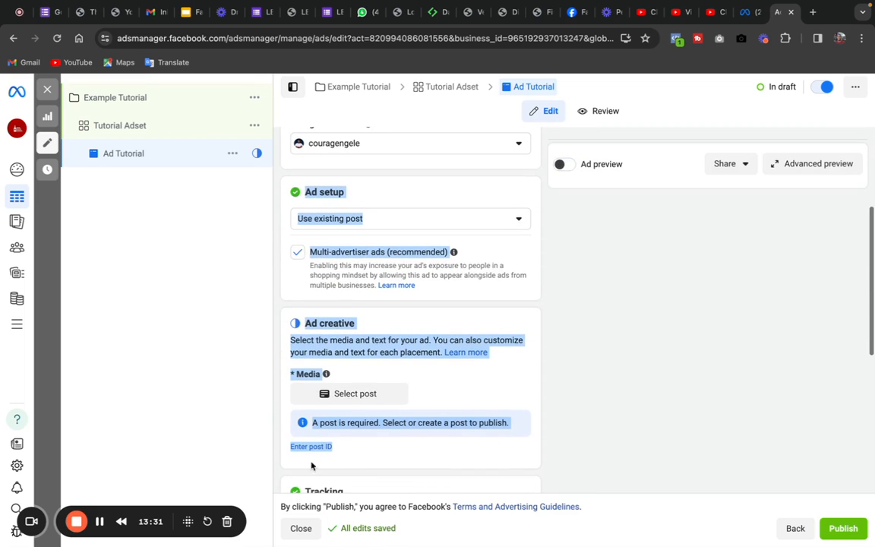
pyautogui.click(366, 396)
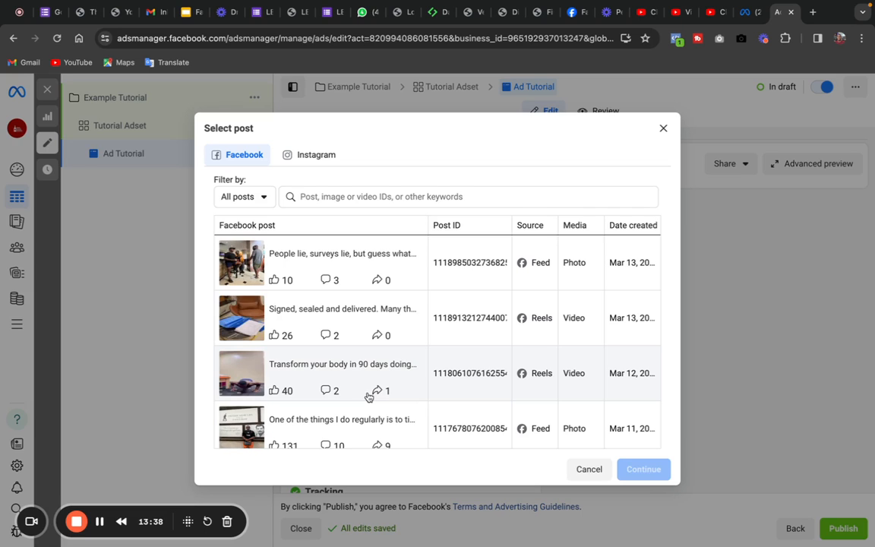
pyautogui.click(318, 156)
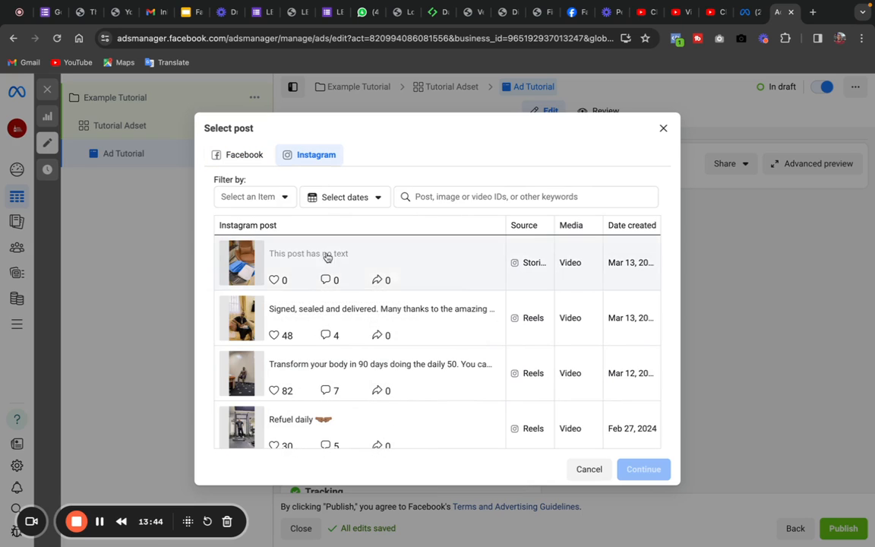
pyautogui.click(309, 324)
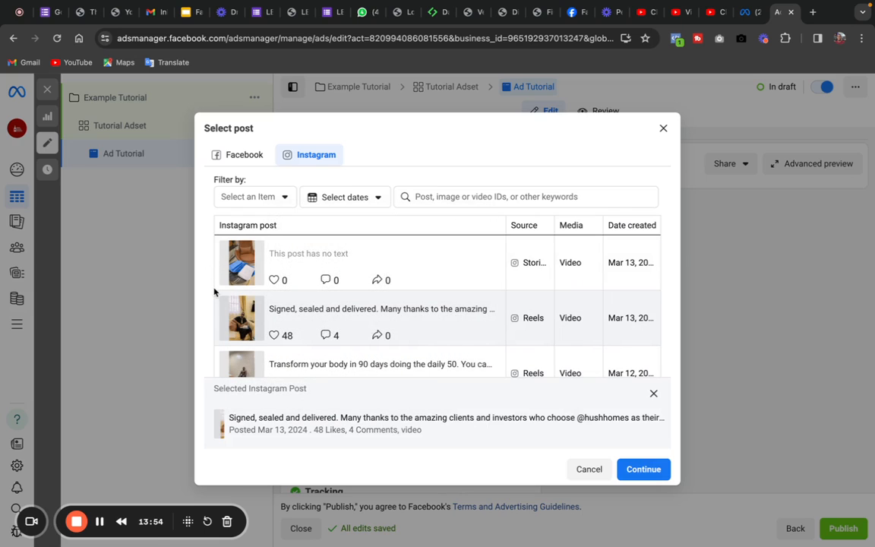
pyautogui.moveTo(215, 349); pyautogui.dragTo(247, 362)
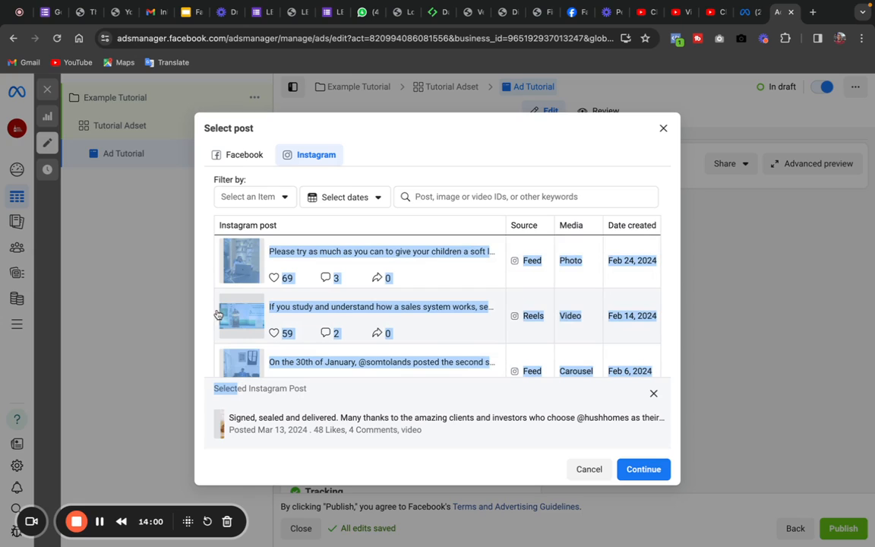
pyautogui.moveTo(219, 303); pyautogui.dragTo(219, 267)
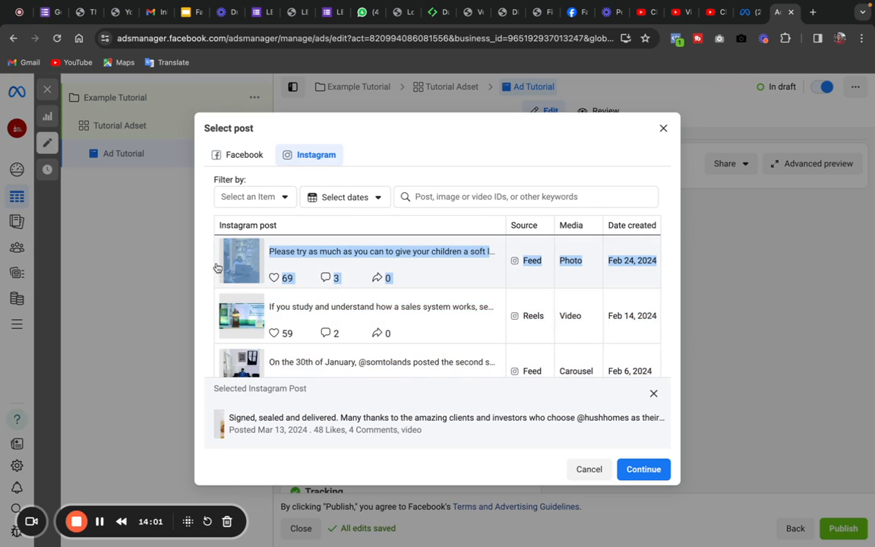
pyautogui.click(642, 472)
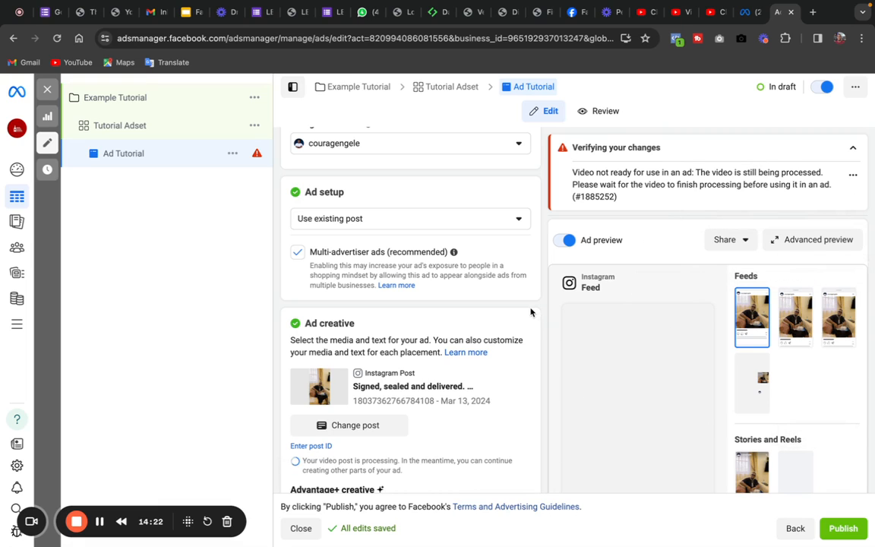
# Review the ad's Advantage+ creative, primary text, suggested text variations, call to action and tracking settings.
pyautogui.moveTo(530, 312); pyautogui.dragTo(517, 417)
pyautogui.click(521, 390)
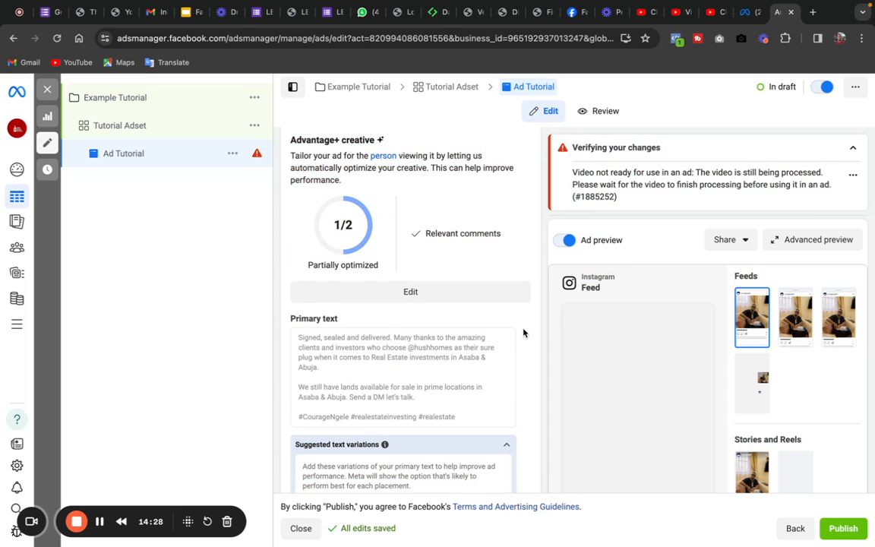
pyautogui.moveTo(532, 308); pyautogui.dragTo(526, 368)
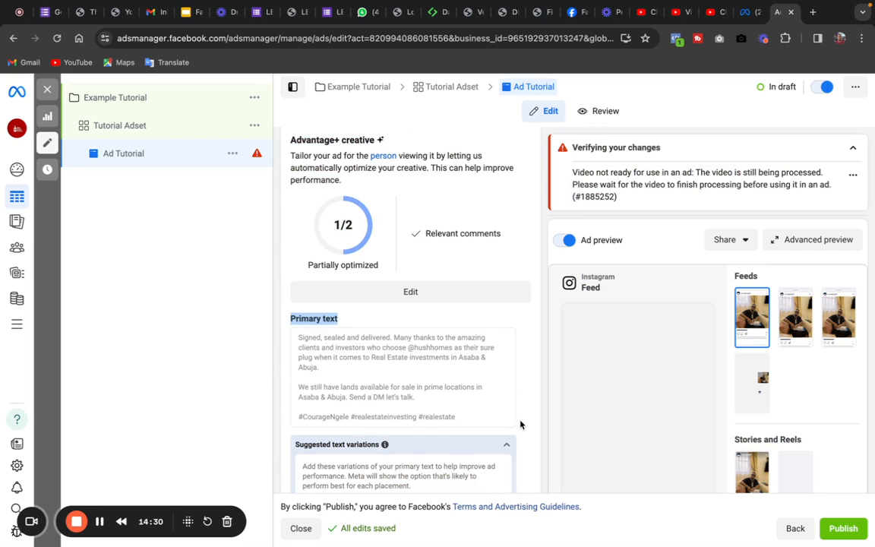
pyautogui.moveTo(521, 424); pyautogui.dragTo(527, 398)
pyautogui.click(531, 357)
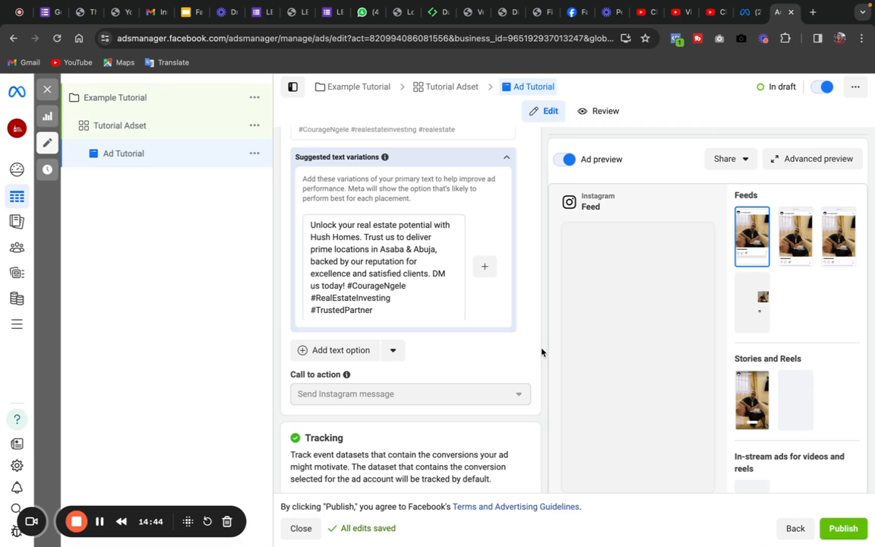
pyautogui.moveTo(533, 348); pyautogui.dragTo(524, 492)
pyautogui.click(536, 403)
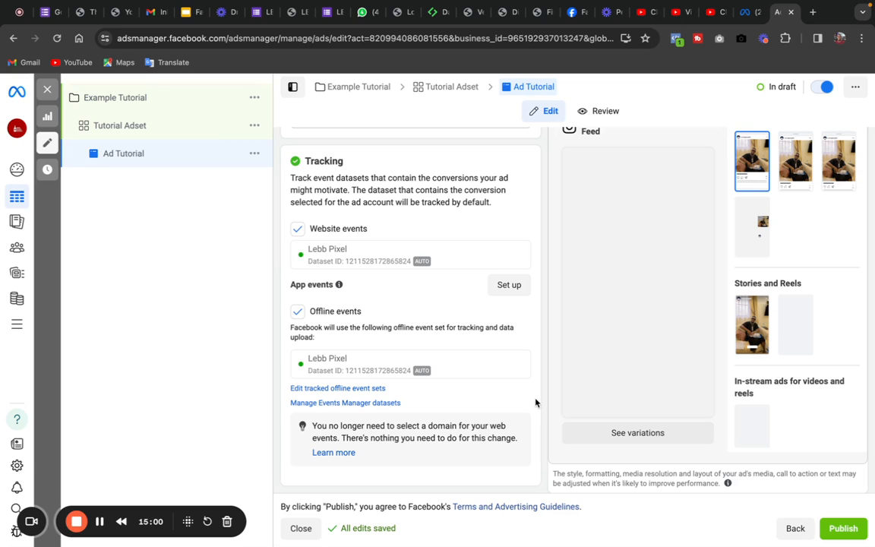
pyautogui.moveTo(535, 402); pyautogui.dragTo(543, 310)
pyautogui.click(543, 310)
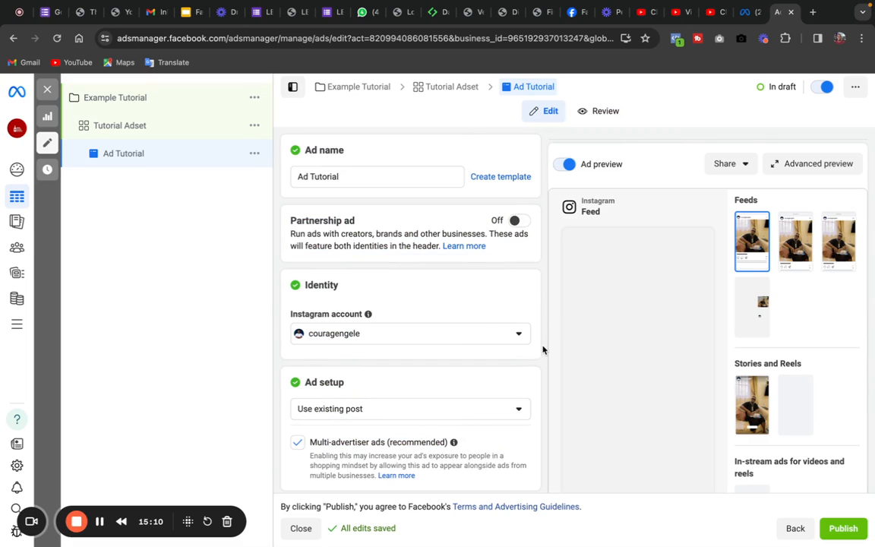
# Turn off Multi-advertiser ads in the ad setup.
pyautogui.moveTo(543, 494); pyautogui.dragTo(352, 462)
pyautogui.click(293, 468)
pyautogui.click(301, 446)
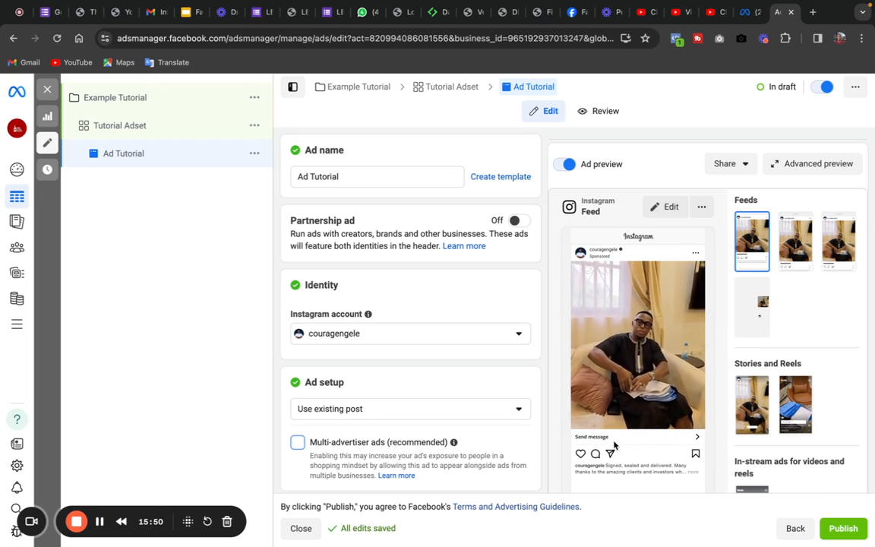
# Open the advanced preview and examine how the ad appears across the Instagram placements.
pyautogui.click(821, 164)
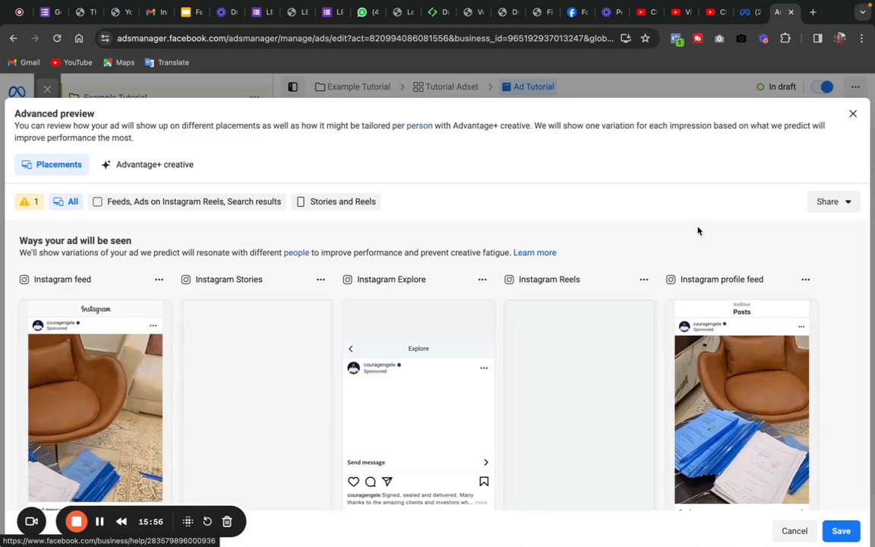
pyautogui.moveTo(589, 224); pyautogui.dragTo(582, 510)
pyautogui.moveTo(679, 431); pyautogui.dragTo(511, 150)
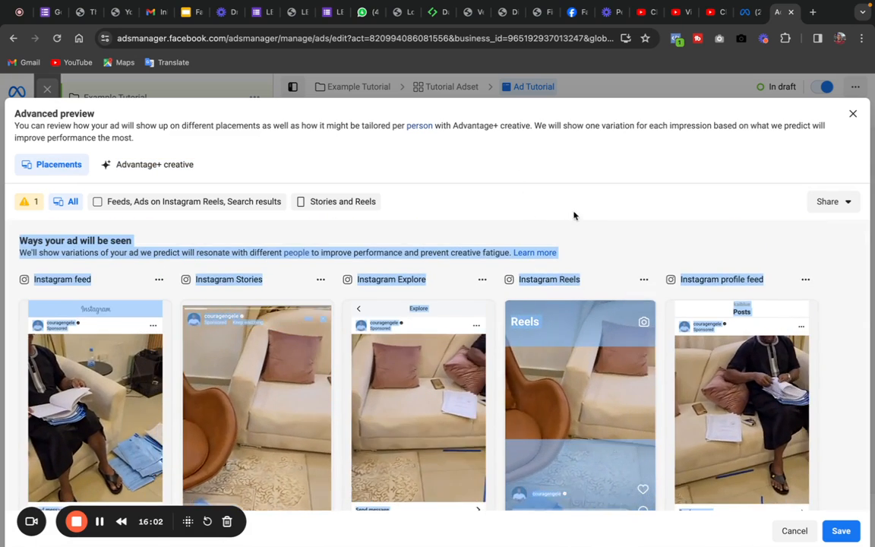
# Review the ad's remaining placement previews, from Instagram feed, Stories and Explore to Reels and profile feed, and close the advanced preview.
pyautogui.click(574, 215)
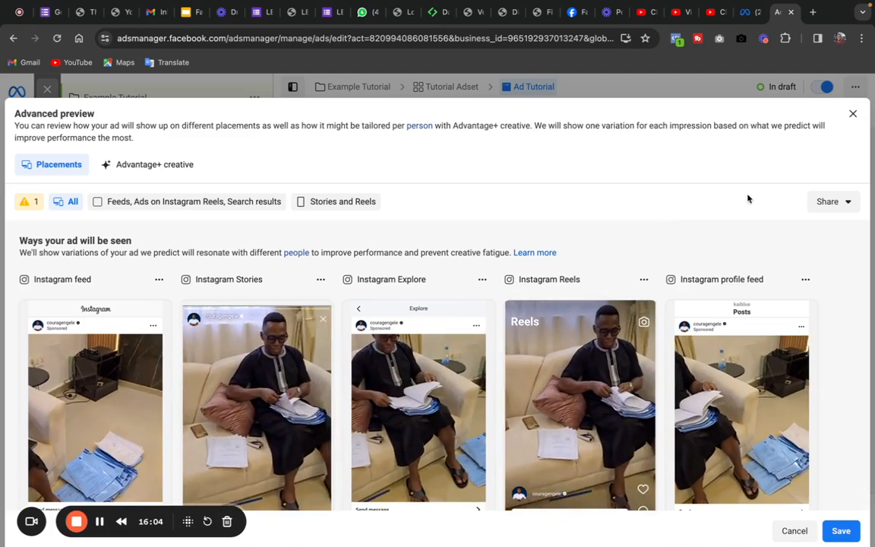
pyautogui.moveTo(746, 221); pyautogui.dragTo(712, 426)
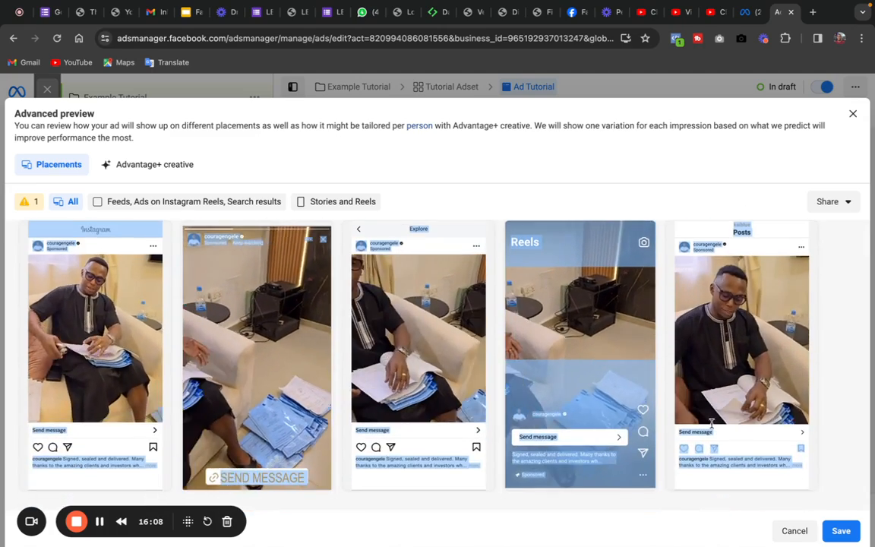
pyautogui.click(849, 287)
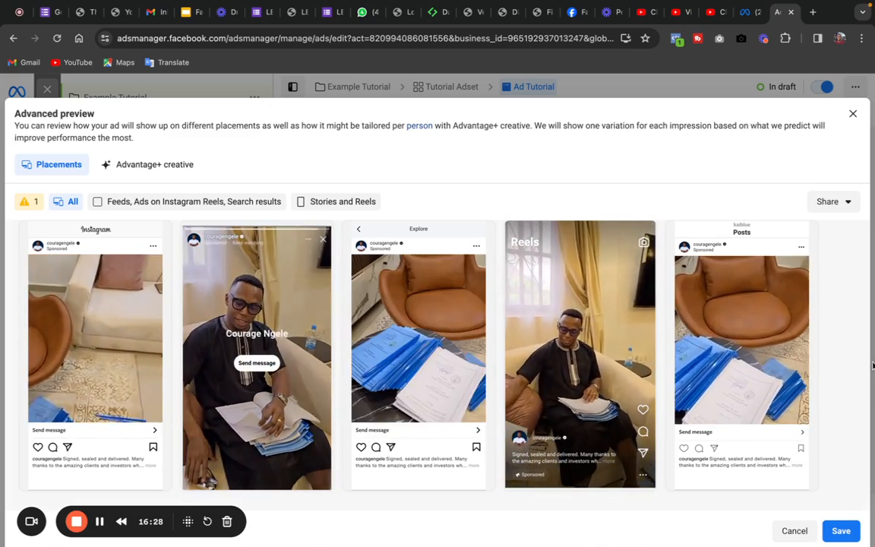
pyautogui.moveTo(830, 506); pyautogui.dragTo(770, 475)
pyautogui.click(845, 459)
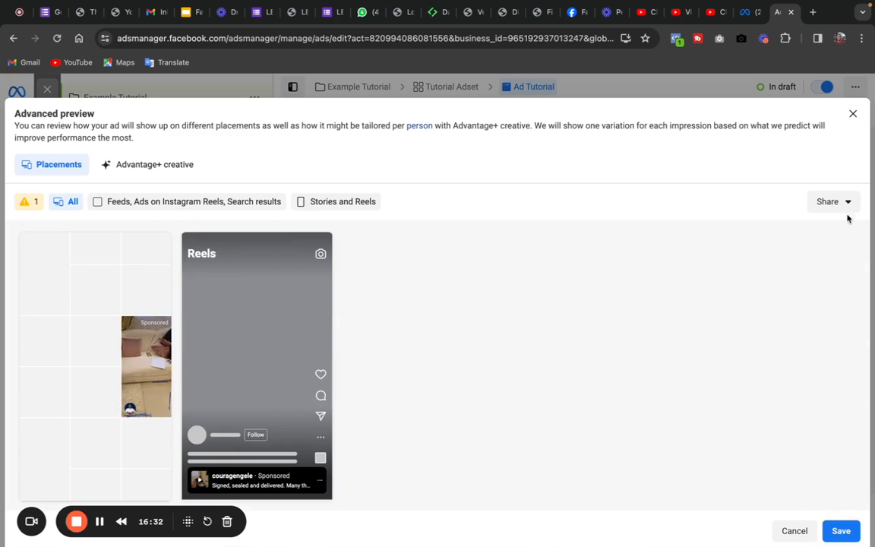
pyautogui.moveTo(844, 195); pyautogui.dragTo(836, 229)
pyautogui.click(781, 382)
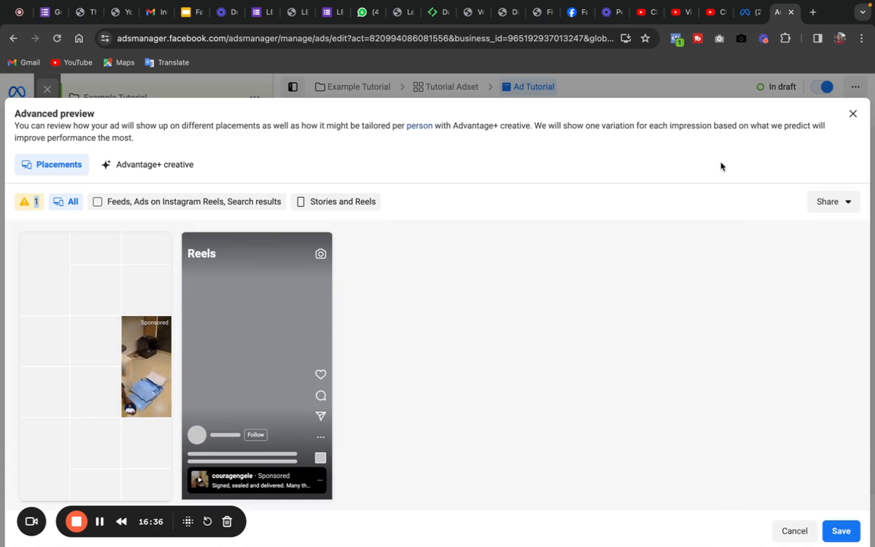
pyautogui.moveTo(721, 166); pyautogui.dragTo(712, 107)
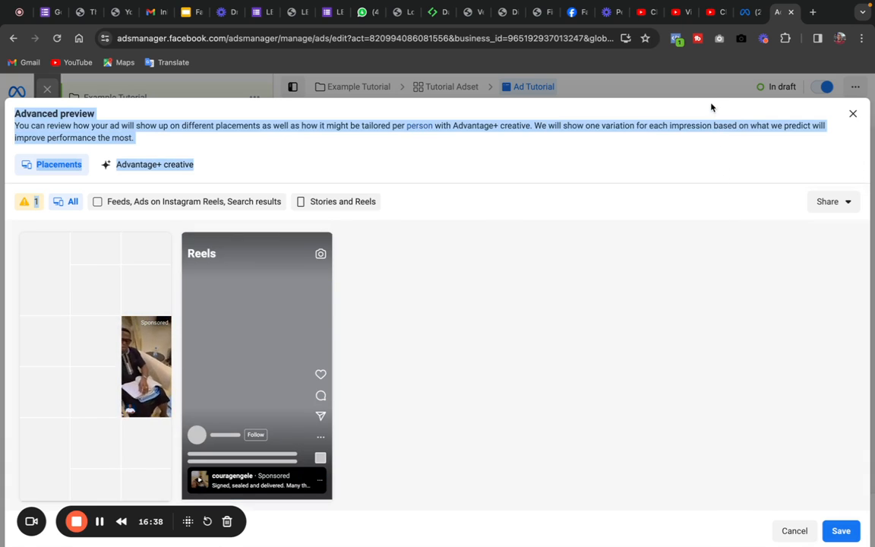
pyautogui.click(781, 408)
pyautogui.moveTo(702, 517); pyautogui.dragTo(670, 368)
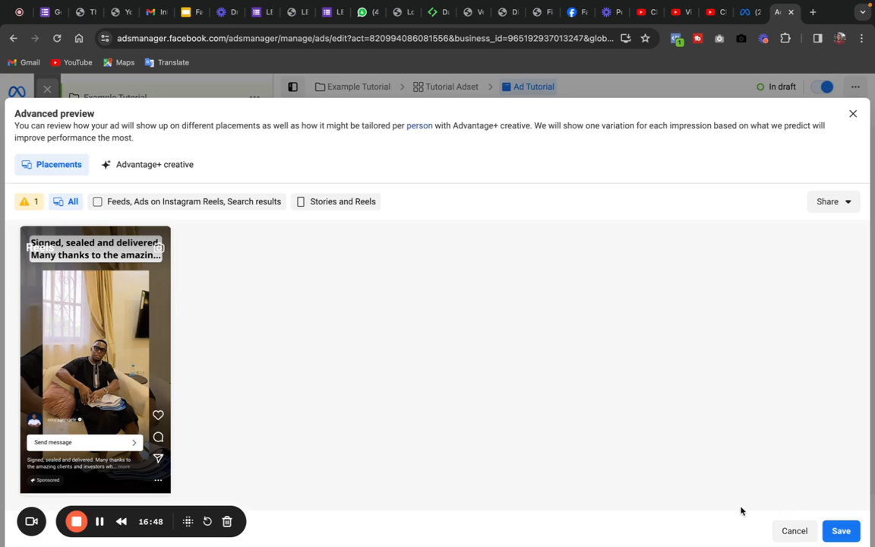
pyautogui.moveTo(635, 164); pyautogui.dragTo(625, 458)
pyautogui.moveTo(597, 373); pyautogui.dragTo(538, 197)
pyautogui.click(614, 199)
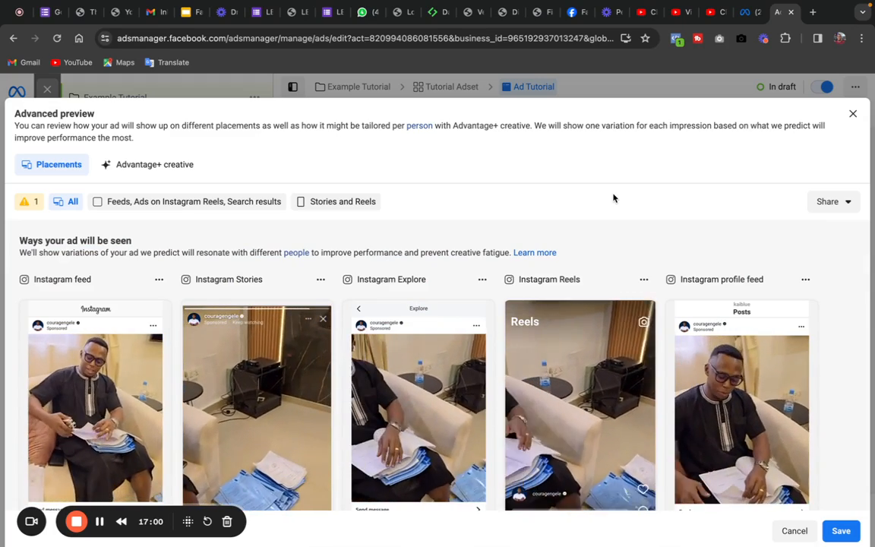
pyautogui.click(852, 113)
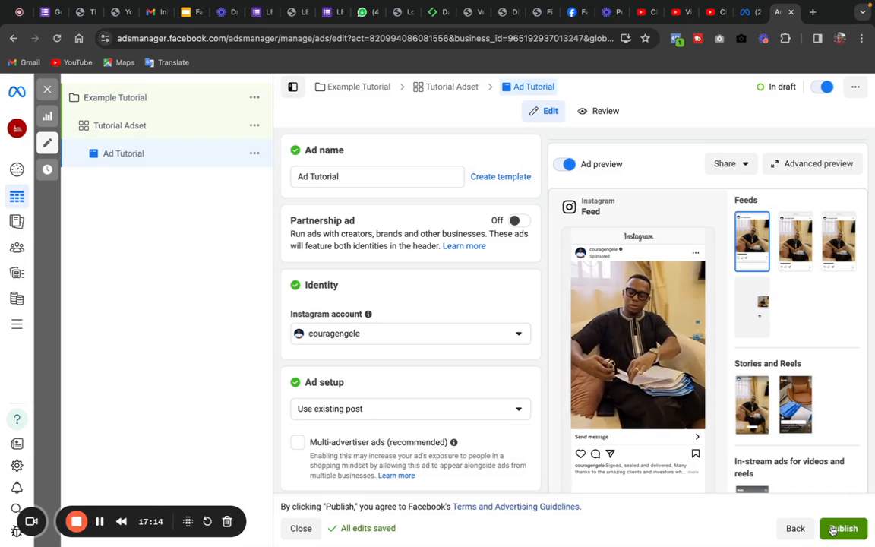
# Publish the Example Tutorial campaign with its Tutorial Adset and Ad Tutorial, and close the editor to return to the ads list.
pyautogui.click(833, 531)
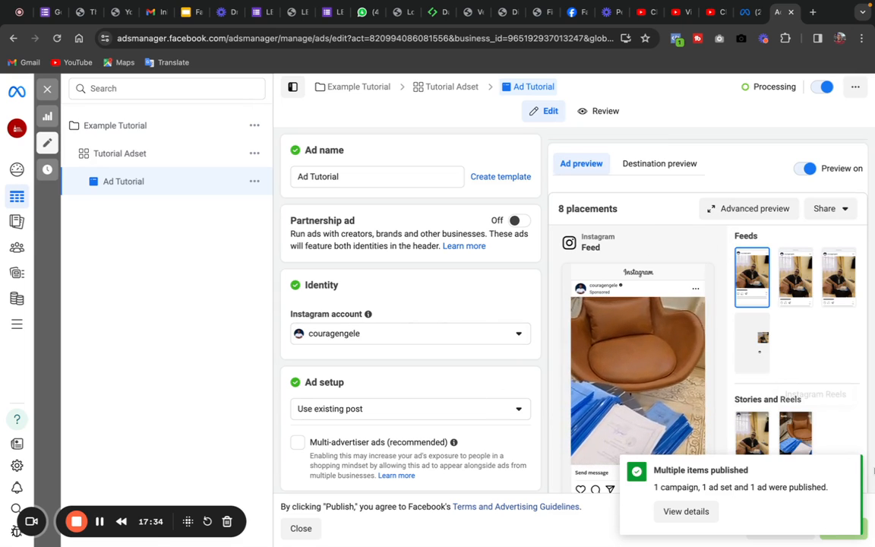
pyautogui.moveTo(728, 527)
pyautogui.click(848, 469)
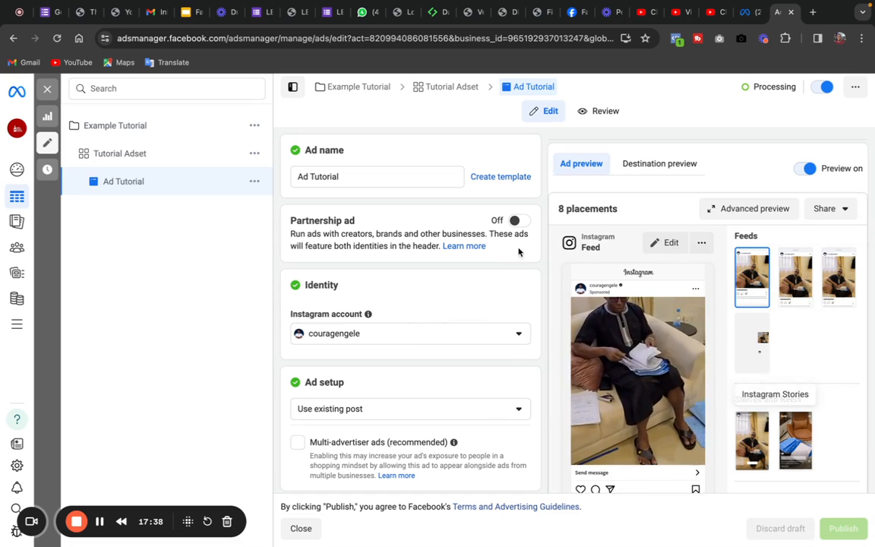
pyautogui.click(47, 89)
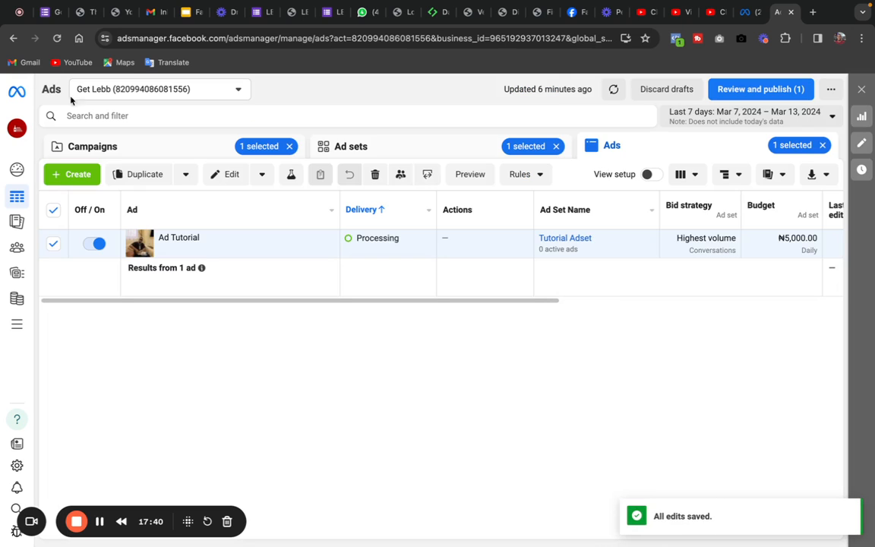